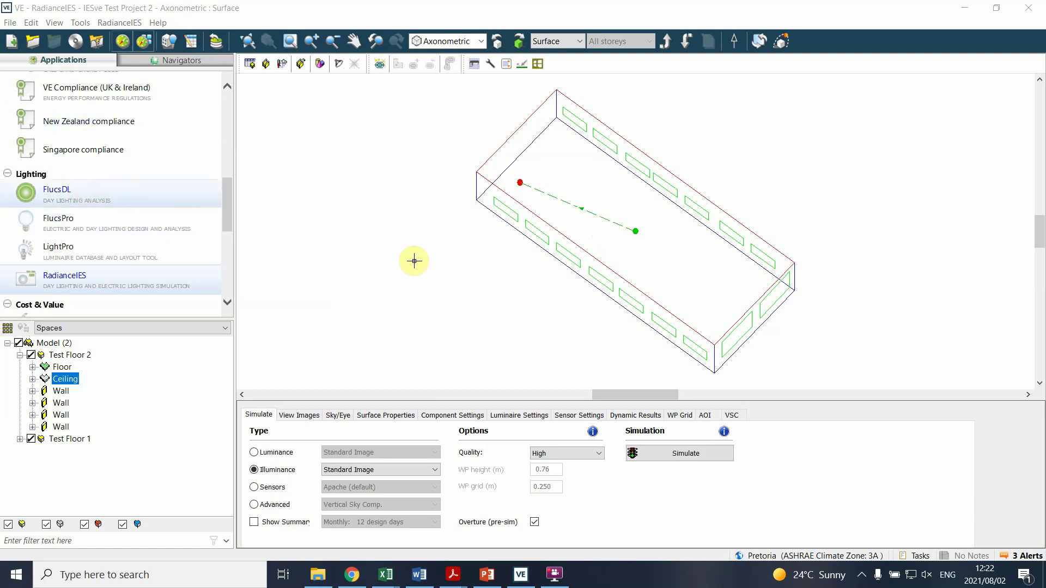
View the room in plan and return to the axonometric view.
middle_click_drag(499, 270, 482, 278)
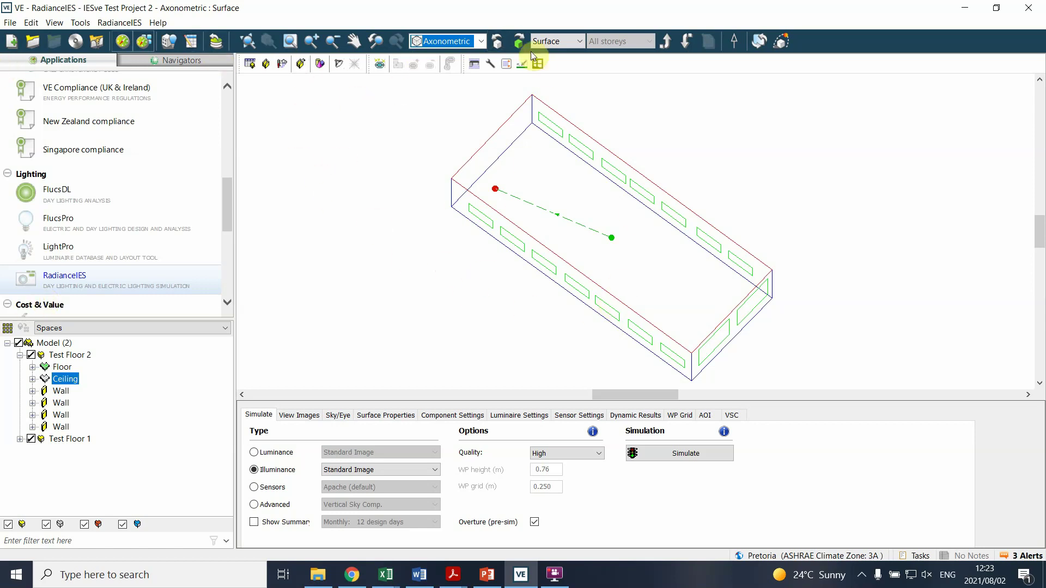
left_click(481, 41)
left_click(444, 60)
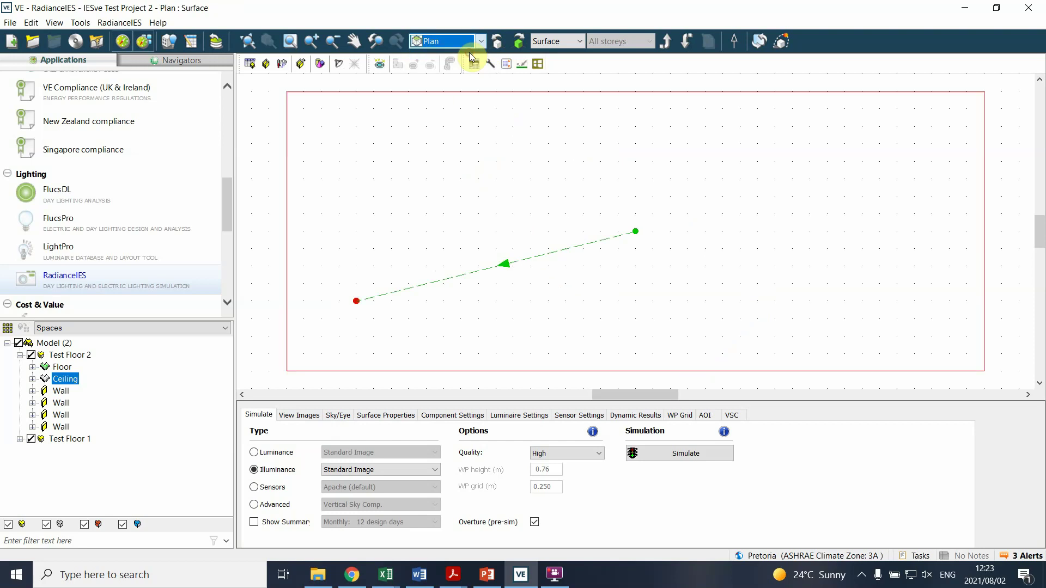
left_click(482, 41)
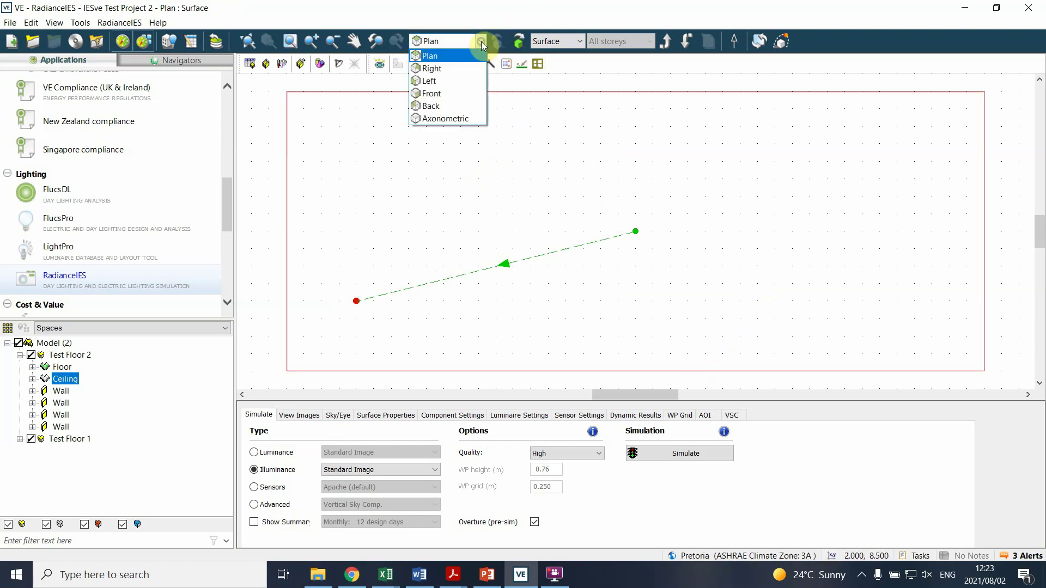
left_click(456, 120)
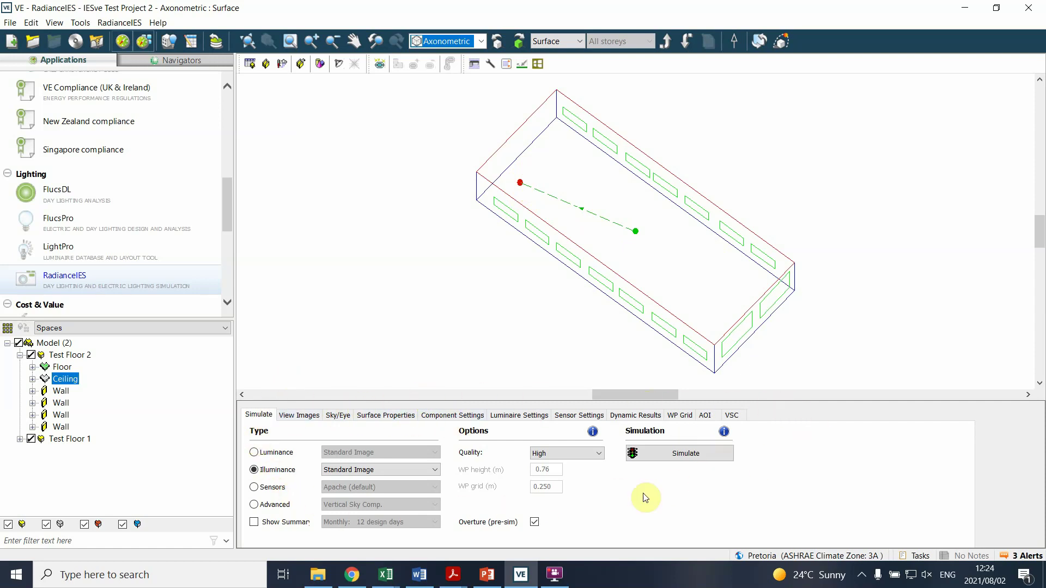
Bring up the Sky/Eye settings and preview the room from the current eye position.
left_click(336, 417)
left_click(300, 415)
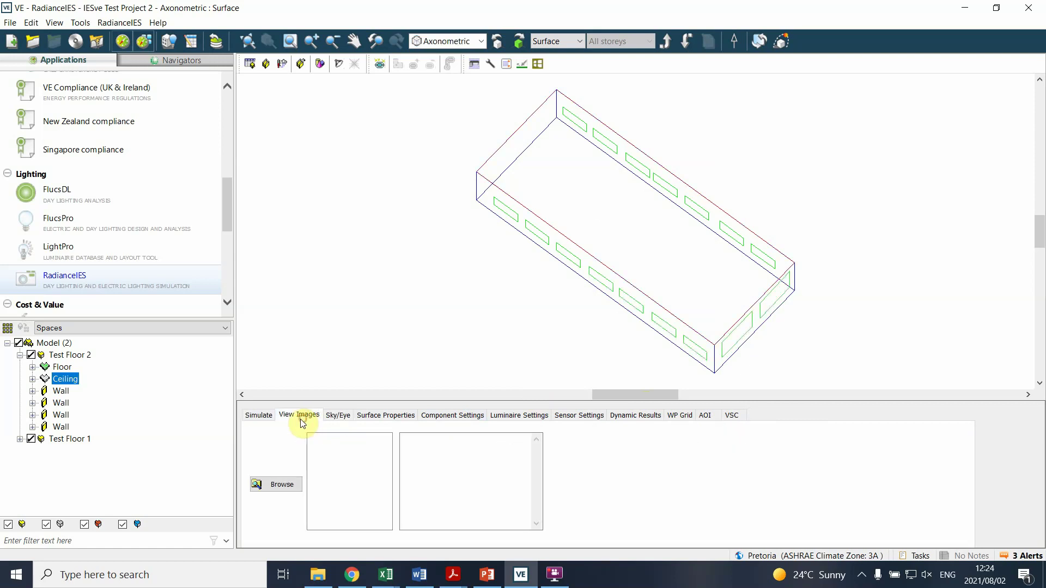
left_click(258, 415)
left_click(302, 415)
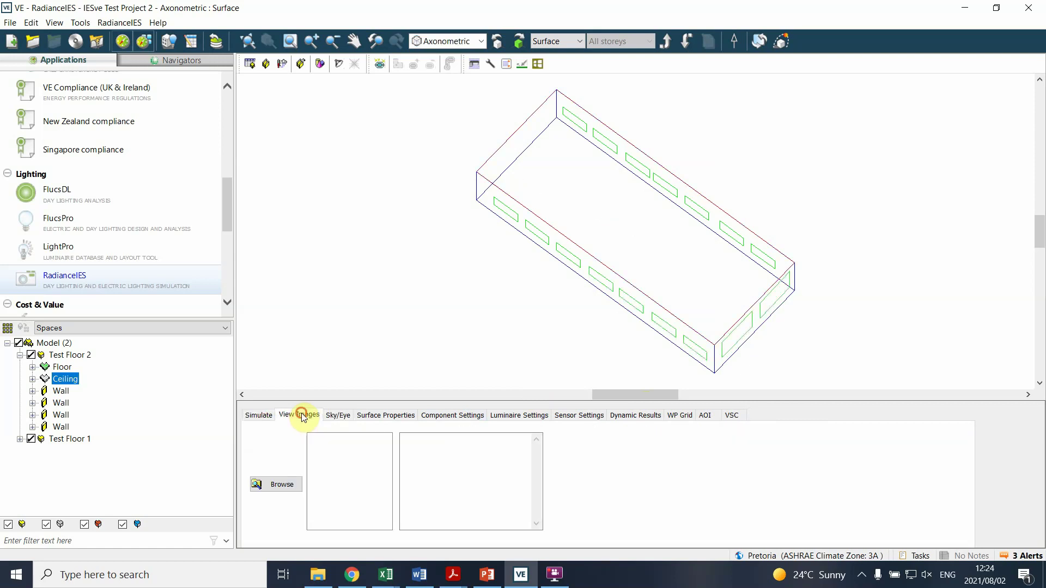
left_click(343, 415)
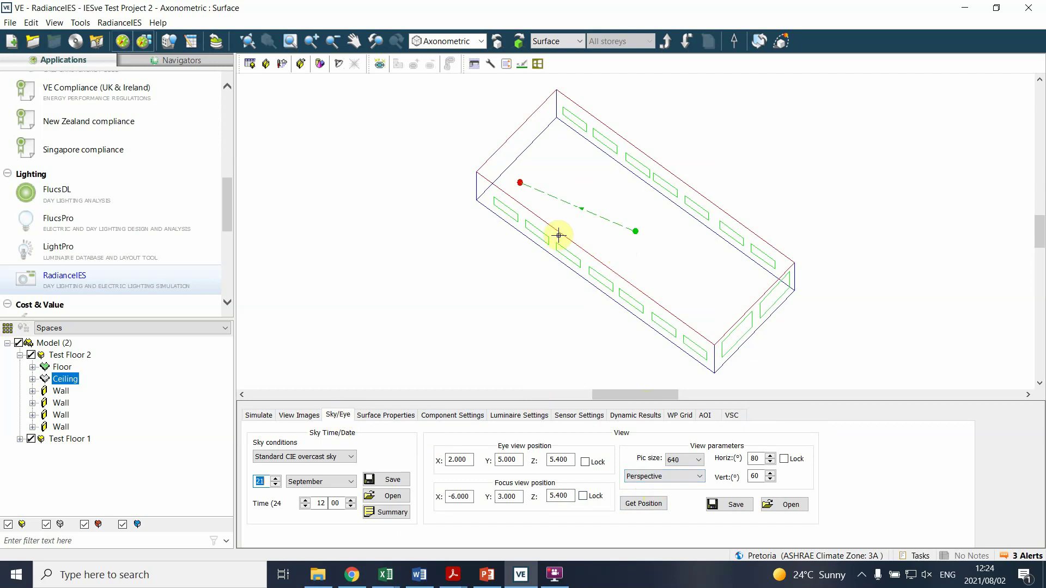
left_click(648, 505)
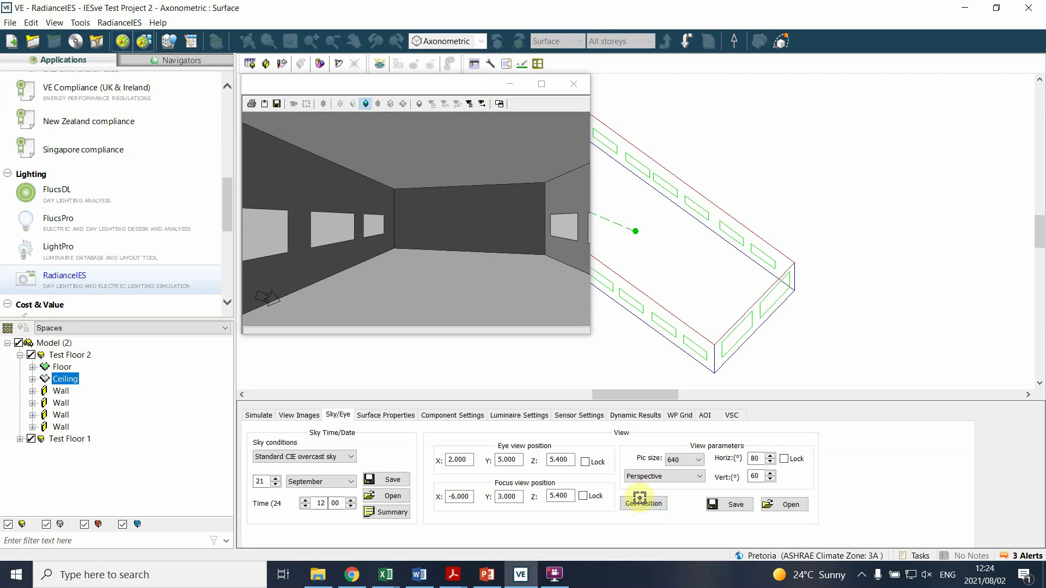
Turn the preview toward the side windows, moving the focus to about X 1.12, Y 4.53, Z 5.39, and close it.
left_click(436, 87)
left_click_drag(436, 87, 539, 183)
left_click_drag(445, 86, 269, 113)
left_click(289, 250)
left_click_drag(302, 248, 231, 258)
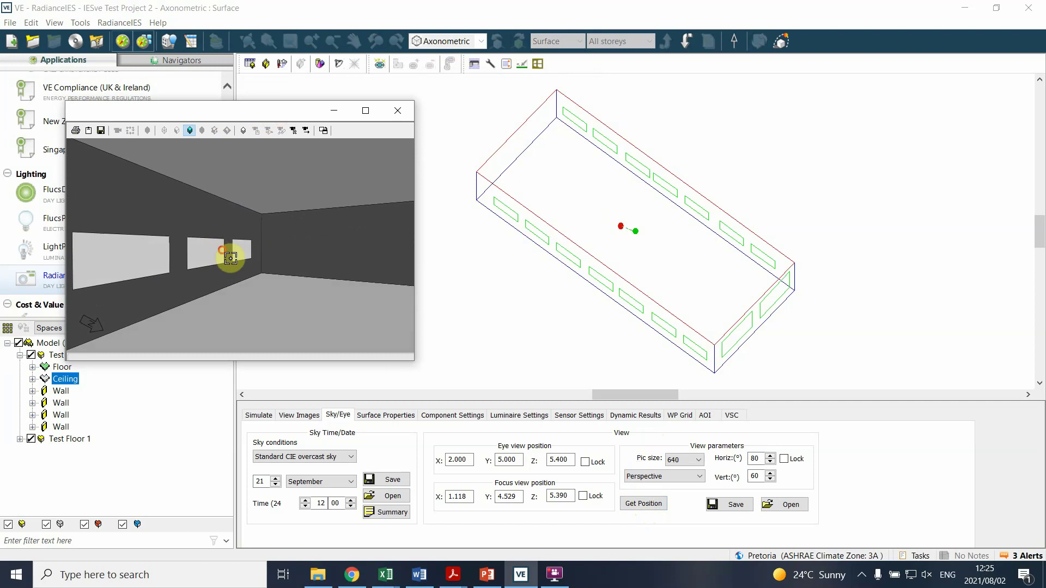
left_click_drag(264, 207, 256, 231)
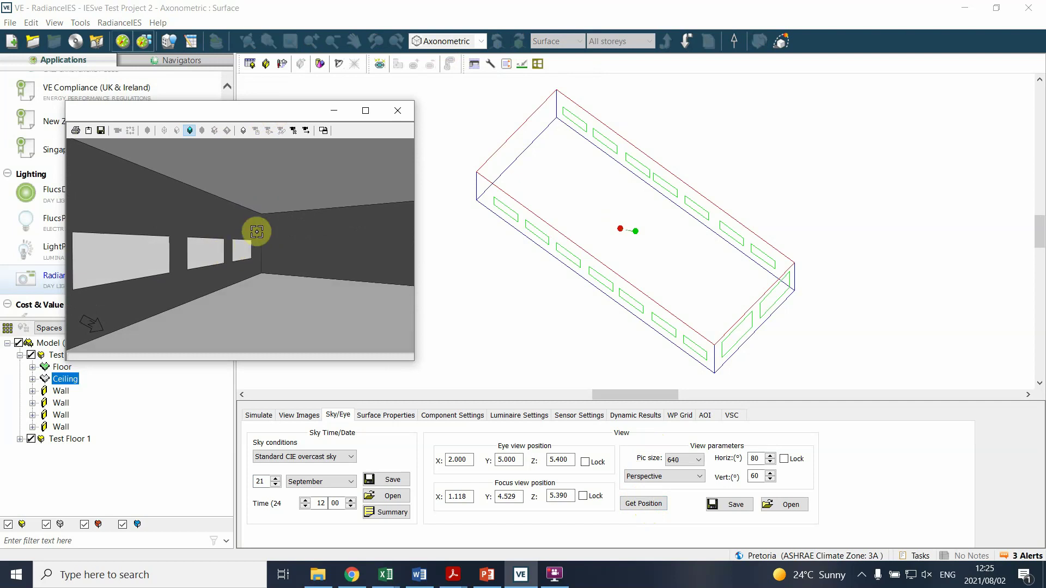
left_click(401, 110)
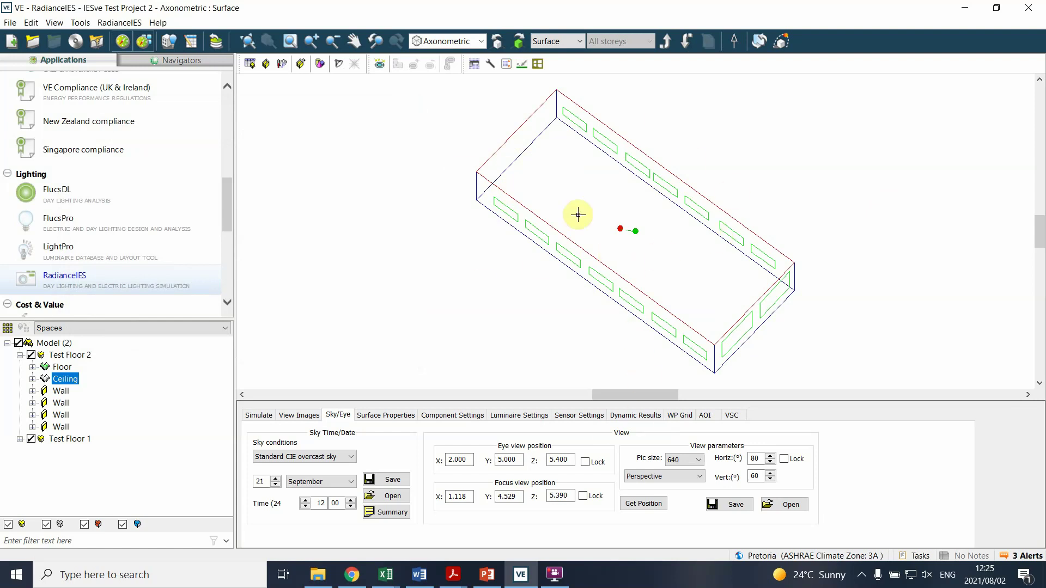
In plan view, set the eye position at about X 8.33, Y 7.66 and the focus at about X -6.25, Y 8.00, and preview the result.
left_click(480, 43)
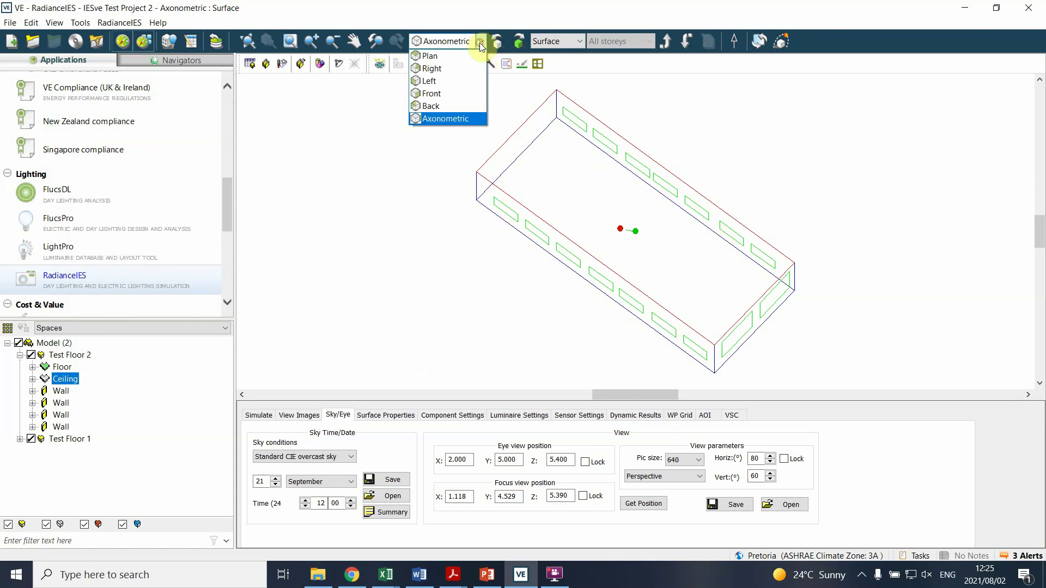
left_click(448, 58)
scroll(496, 229, "down", 3)
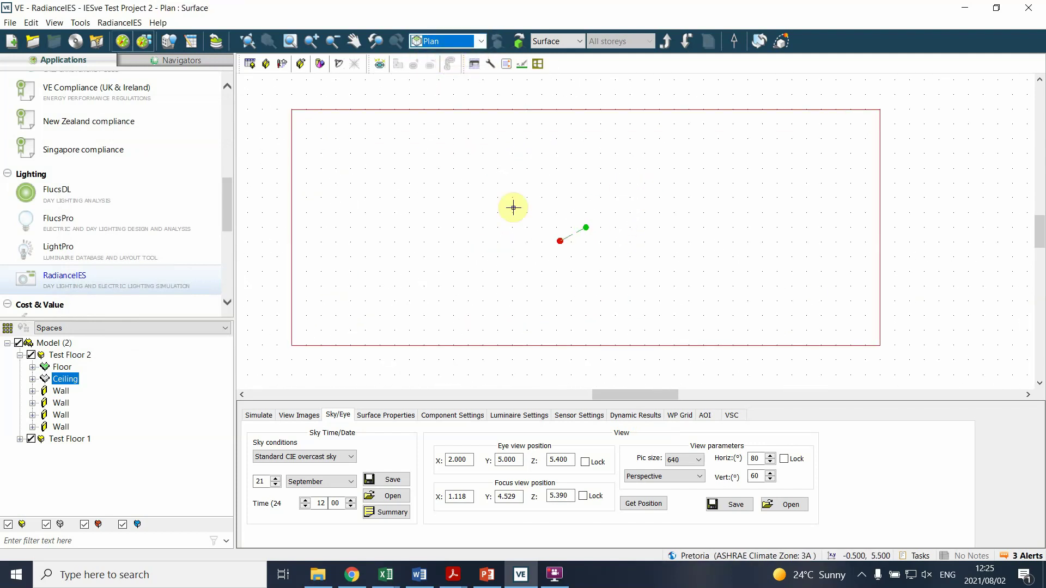
scroll(531, 142, "down", 1)
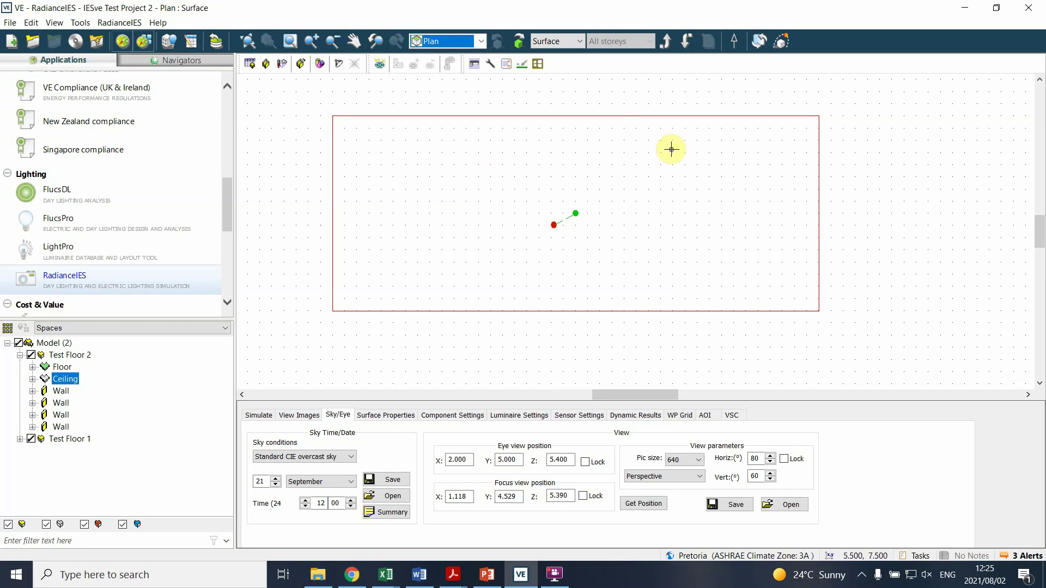
right_click(730, 149)
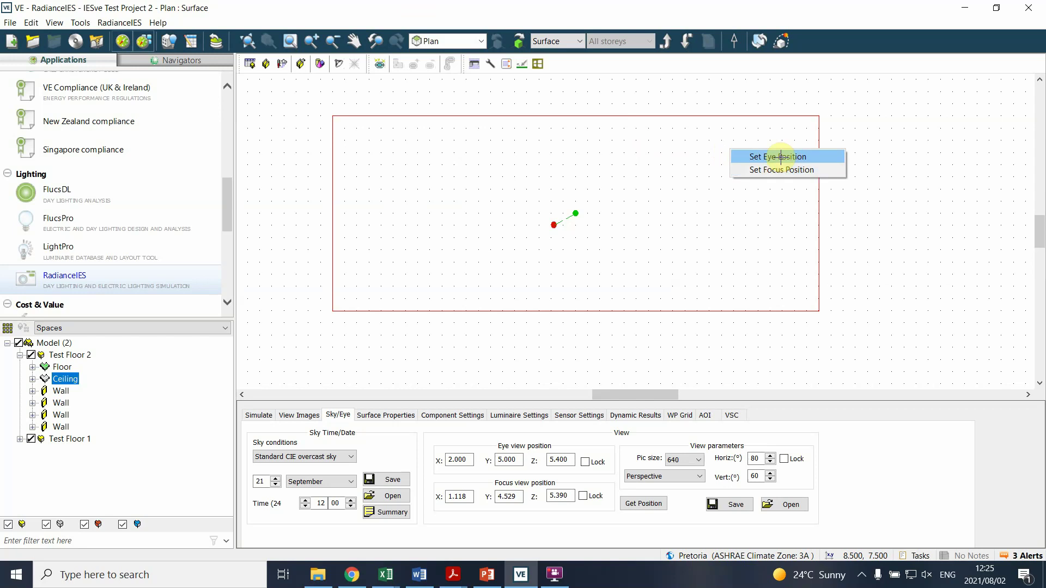
left_click(781, 157)
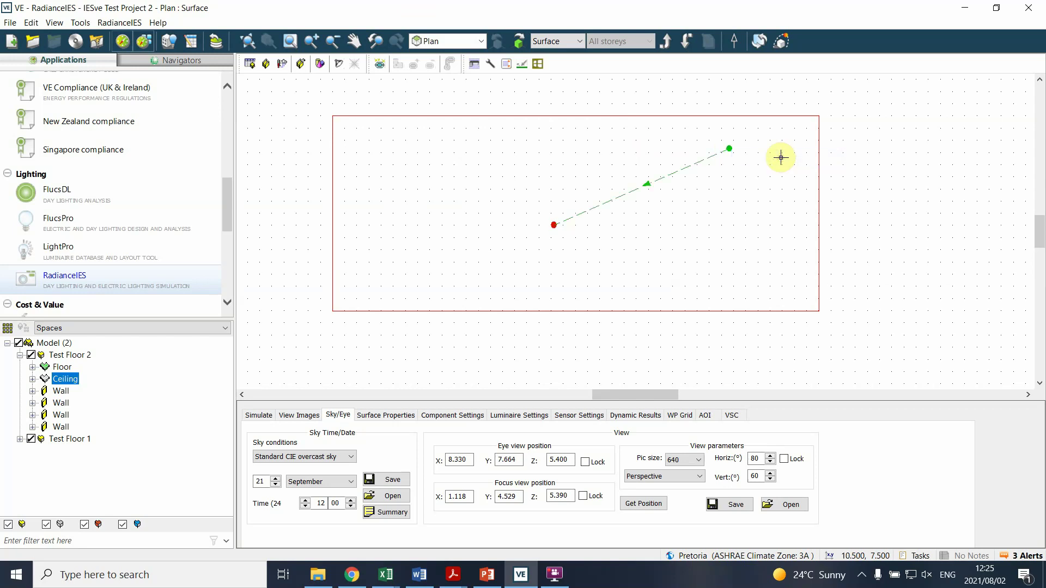
right_click(375, 140)
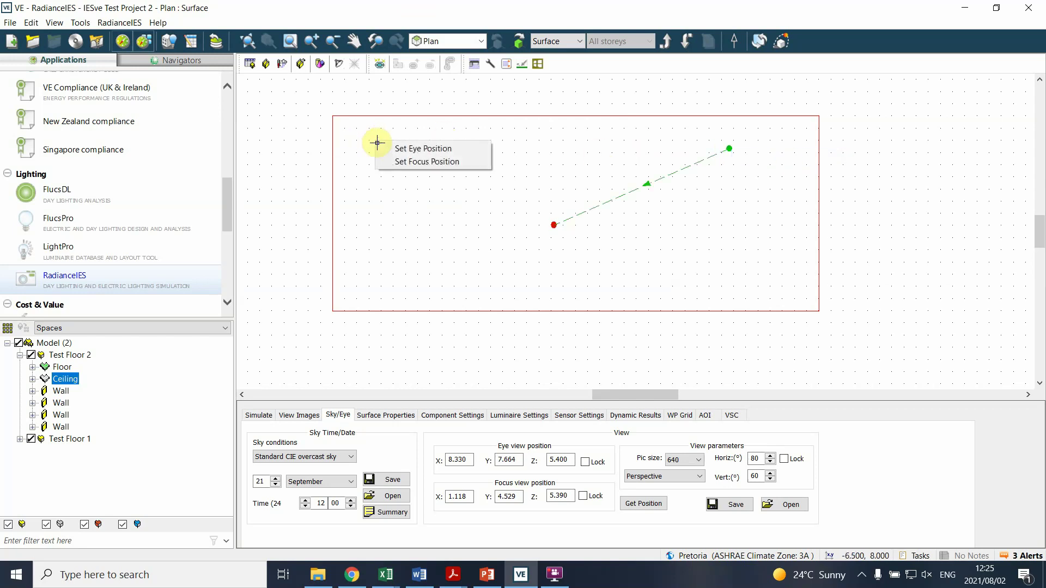
left_click(443, 163)
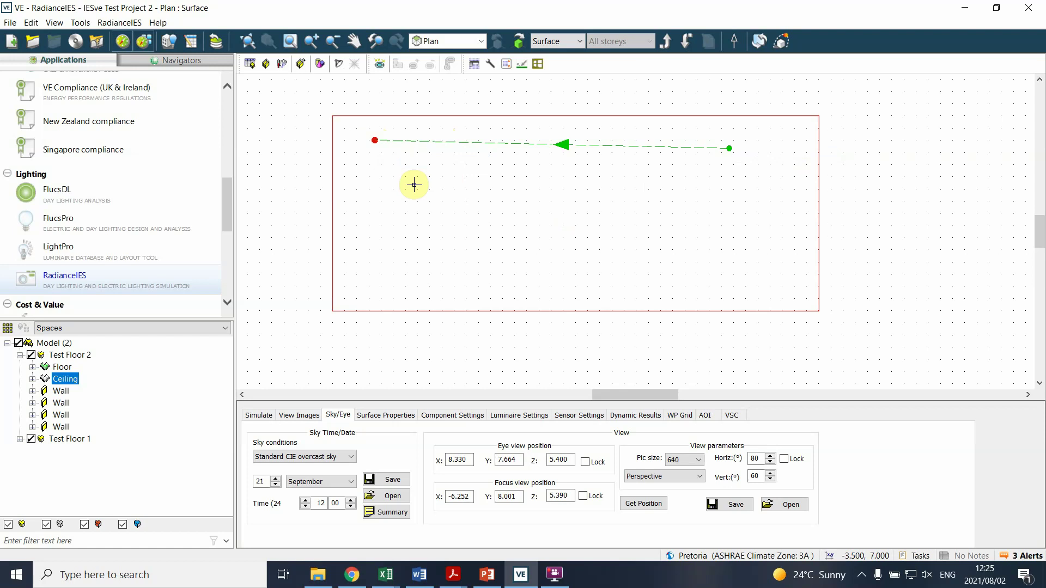
left_click(630, 504)
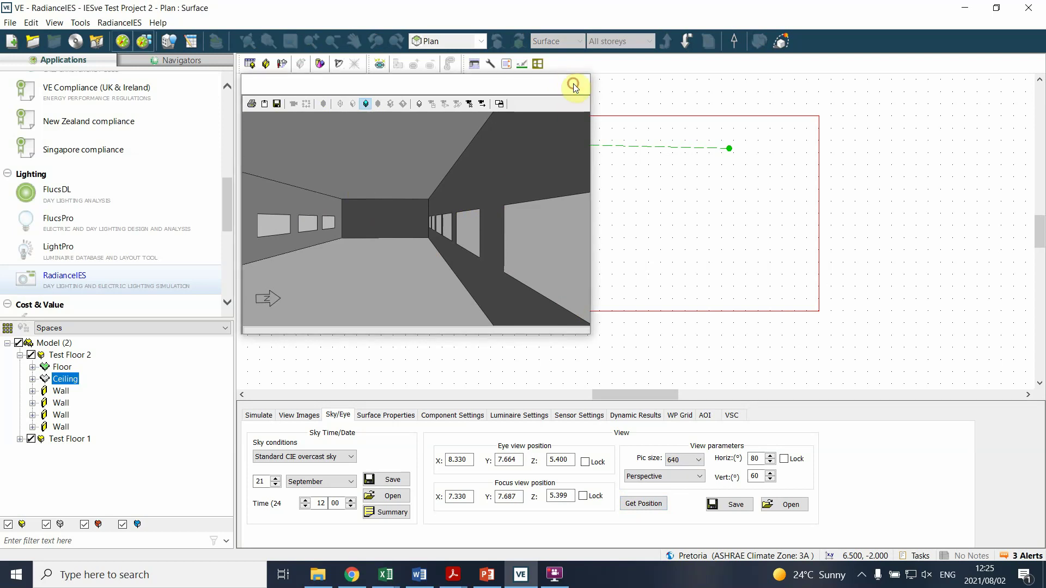
left_click(573, 84)
Check the eye and focus points in the front, left and right views.
left_click(481, 41)
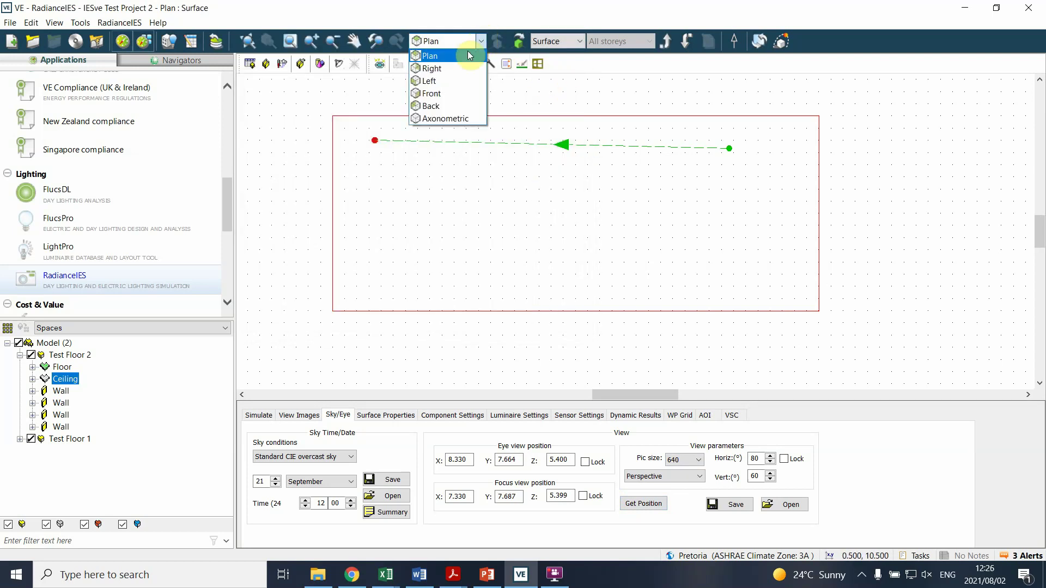
left_click(429, 95)
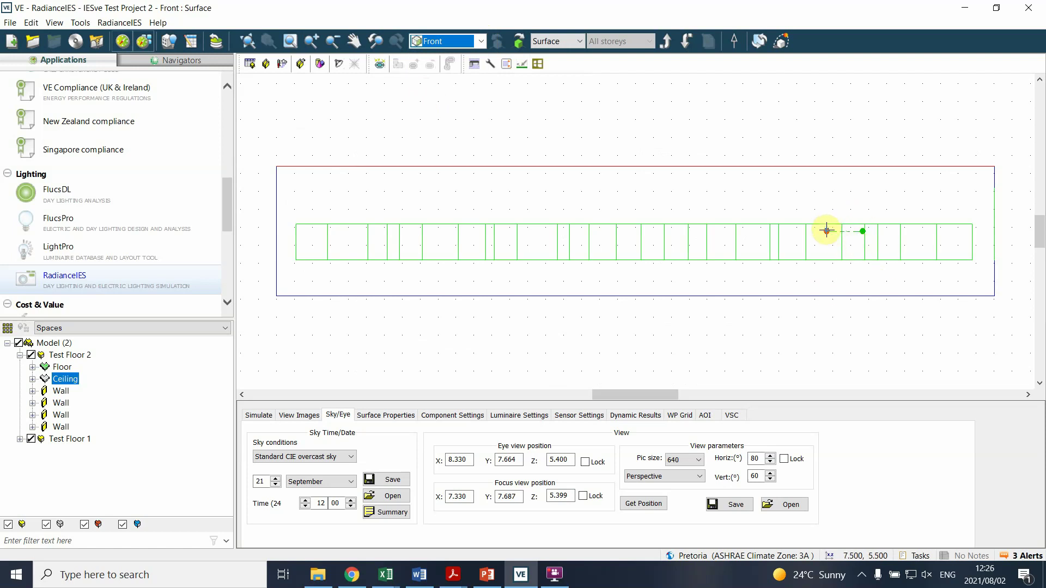
left_click(481, 41)
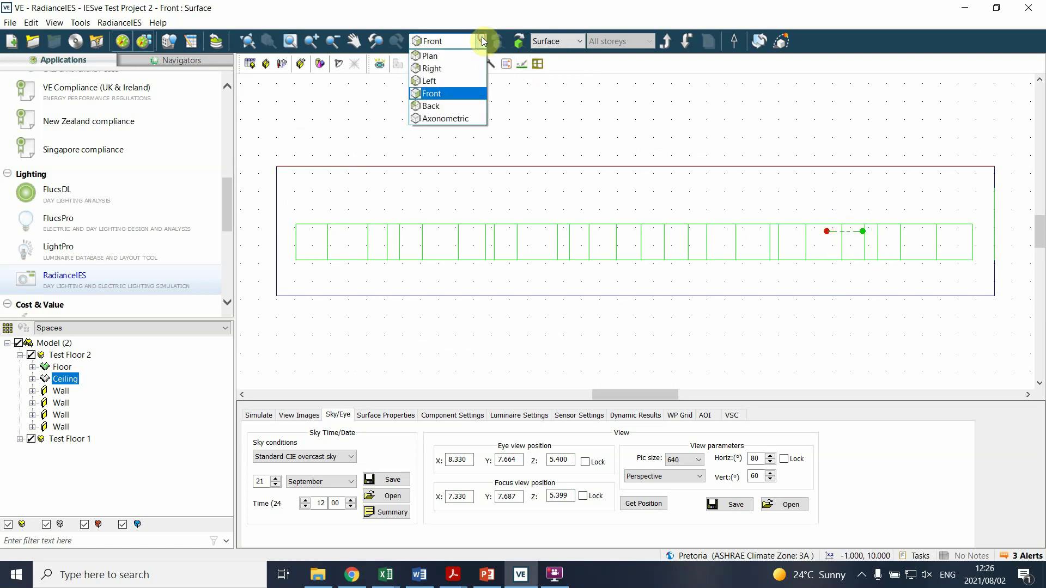
left_click(434, 83)
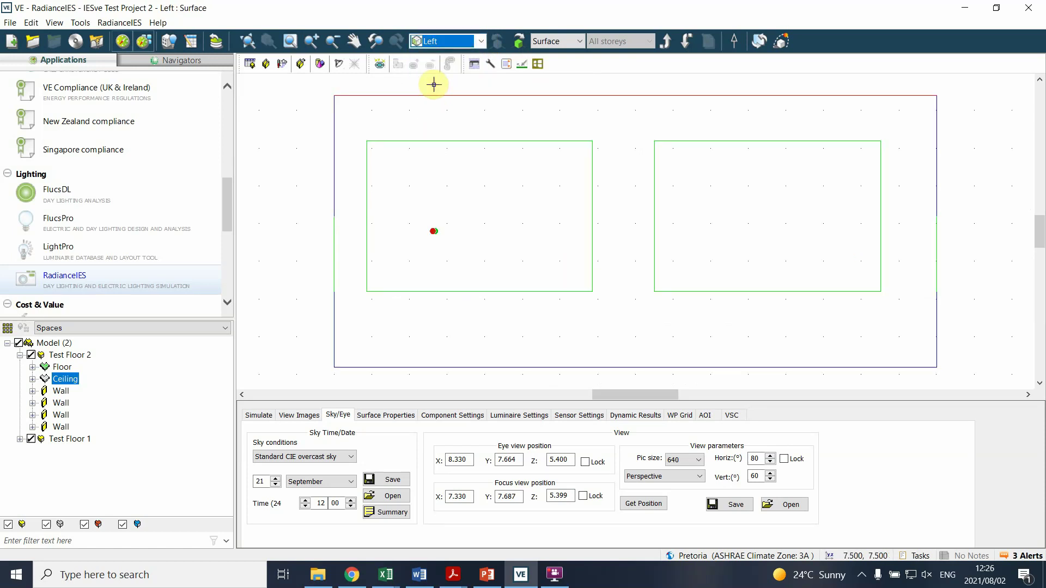
left_click(481, 41)
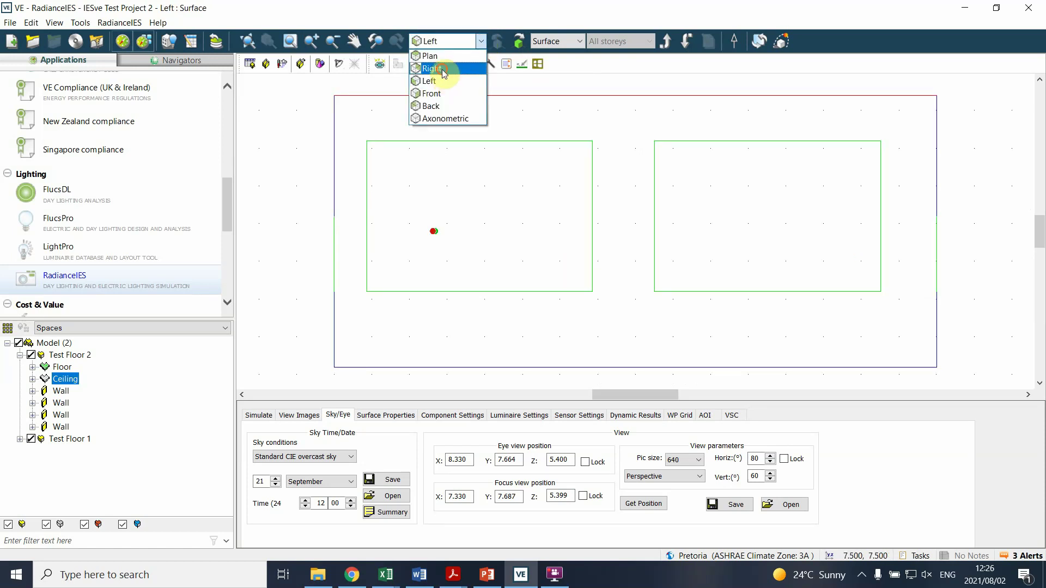
left_click(444, 68)
In the back view, set the eye position near the ceiling at about X -4.11, Z 6.68, and preview the resulting view.
left_click(481, 41)
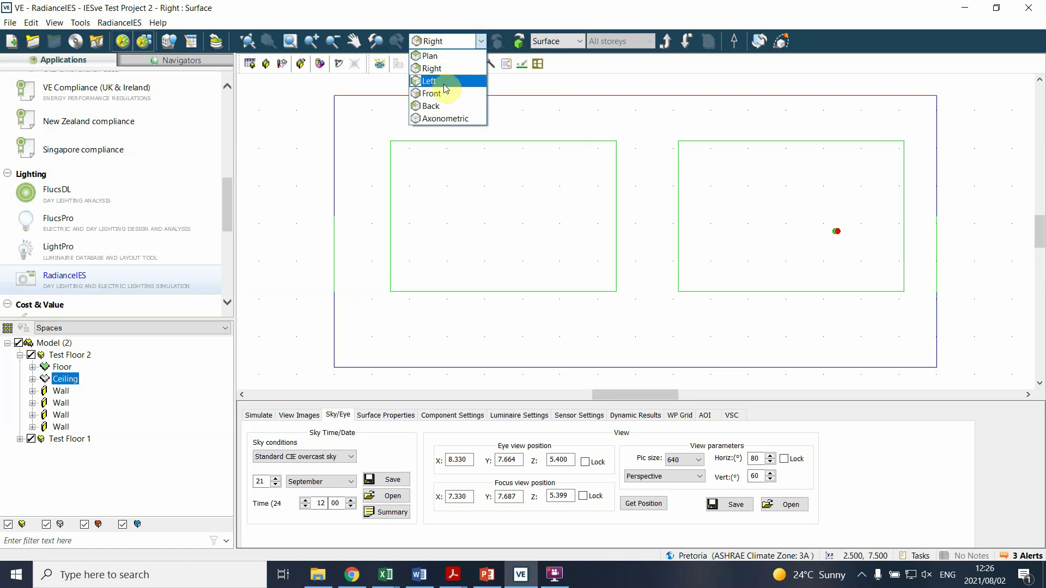
left_click(444, 106)
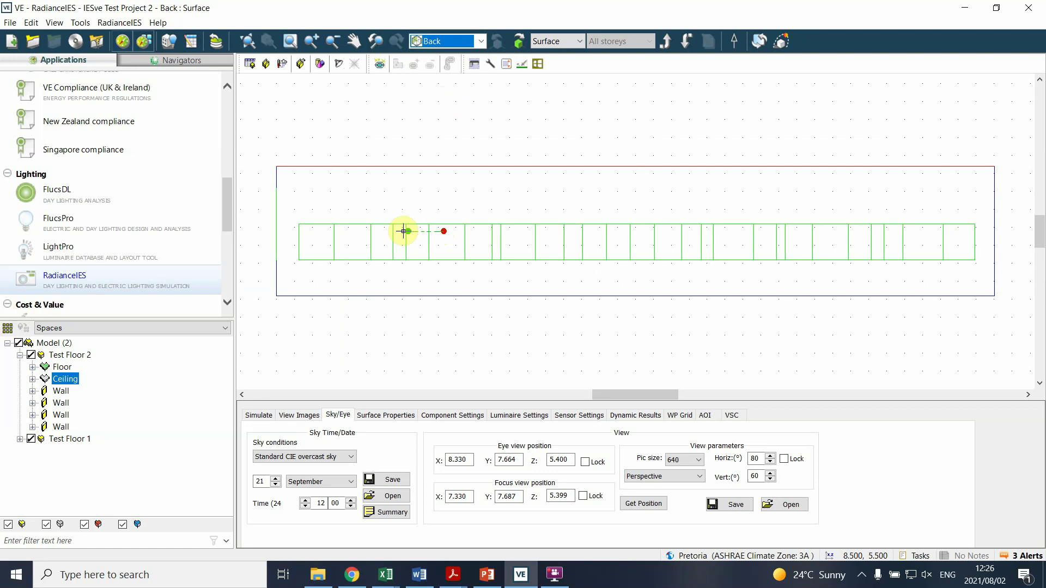
left_click(559, 186)
right_click(559, 186)
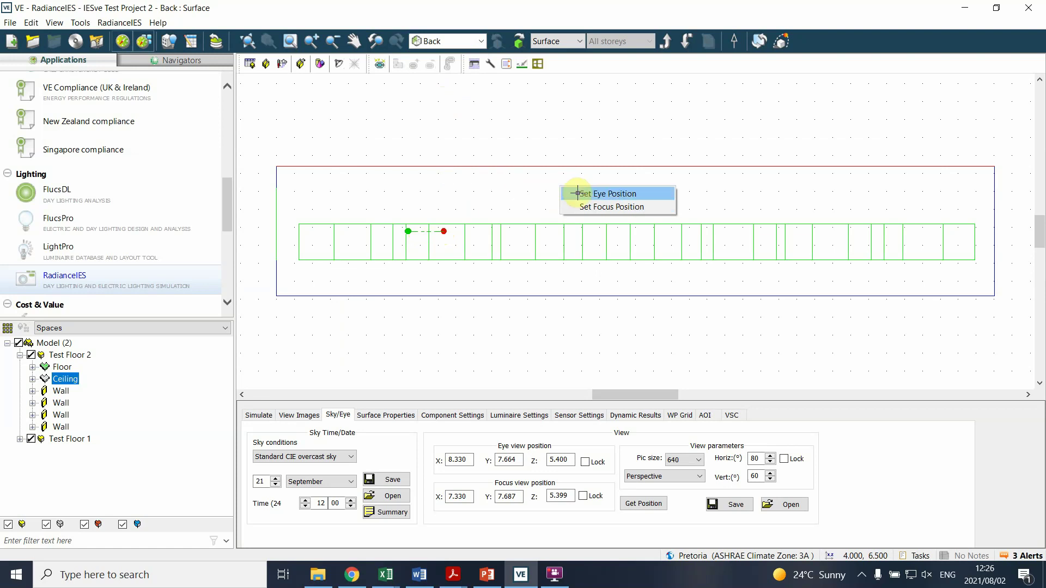
left_click(598, 198)
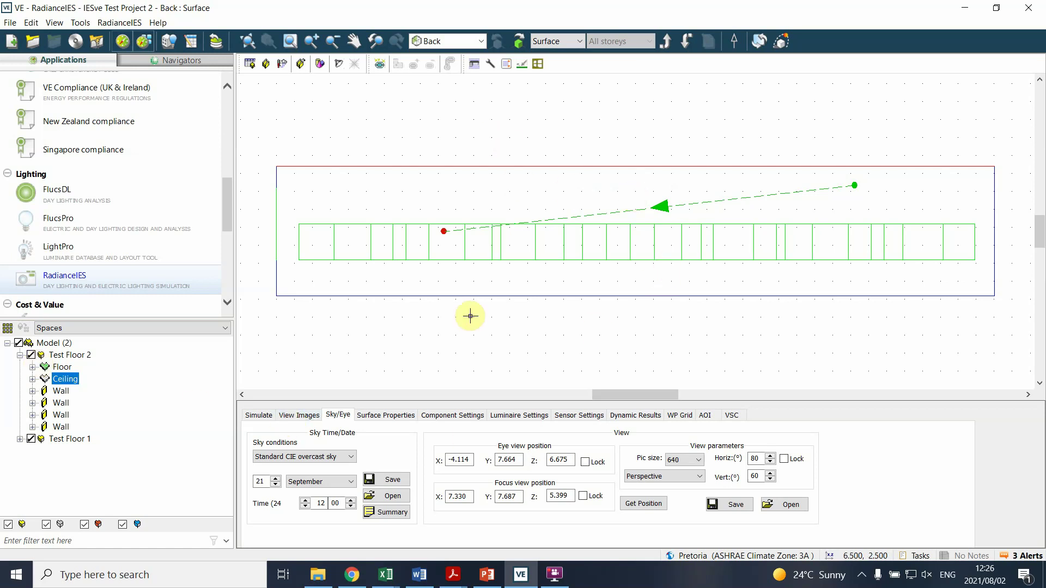
left_click(648, 504)
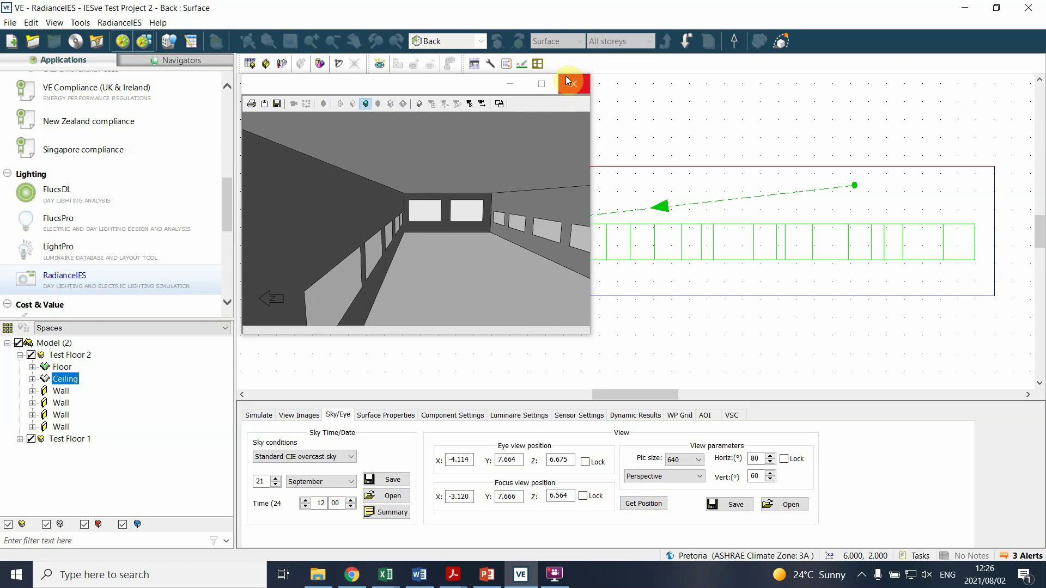
left_click(573, 83)
In plan view, set eye and focus positions in opposite room corners, at about X 10.57, Y 2.34 and X -7.14, Y 8.43.
left_click(482, 41)
left_click(454, 64)
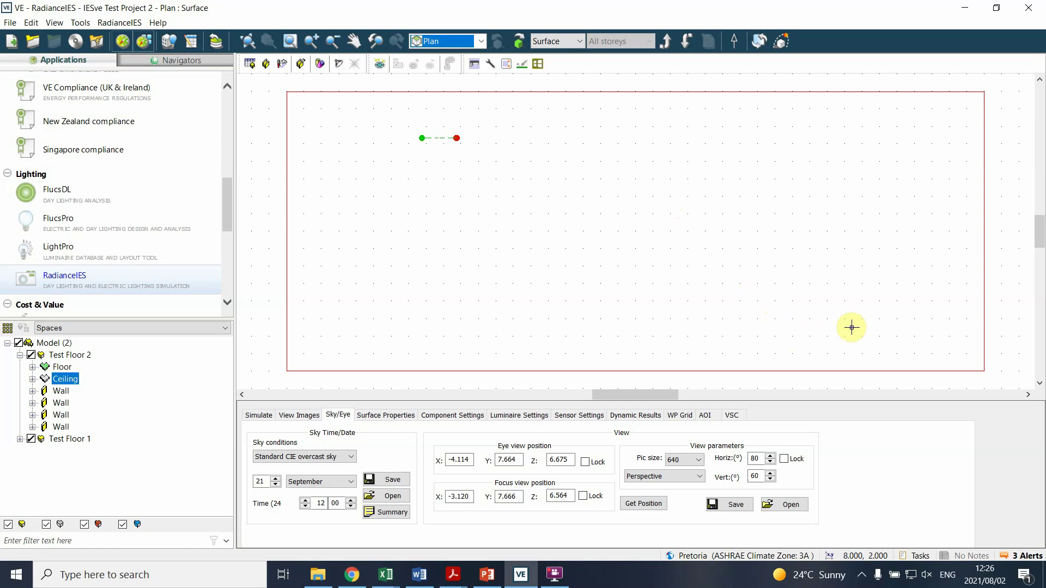
right_click(933, 326)
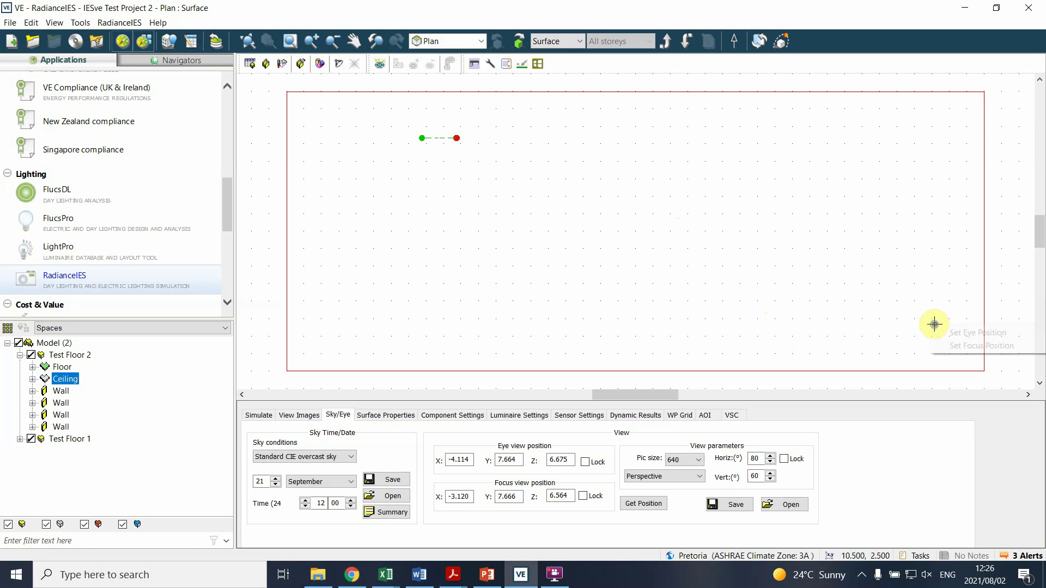
left_click(962, 332)
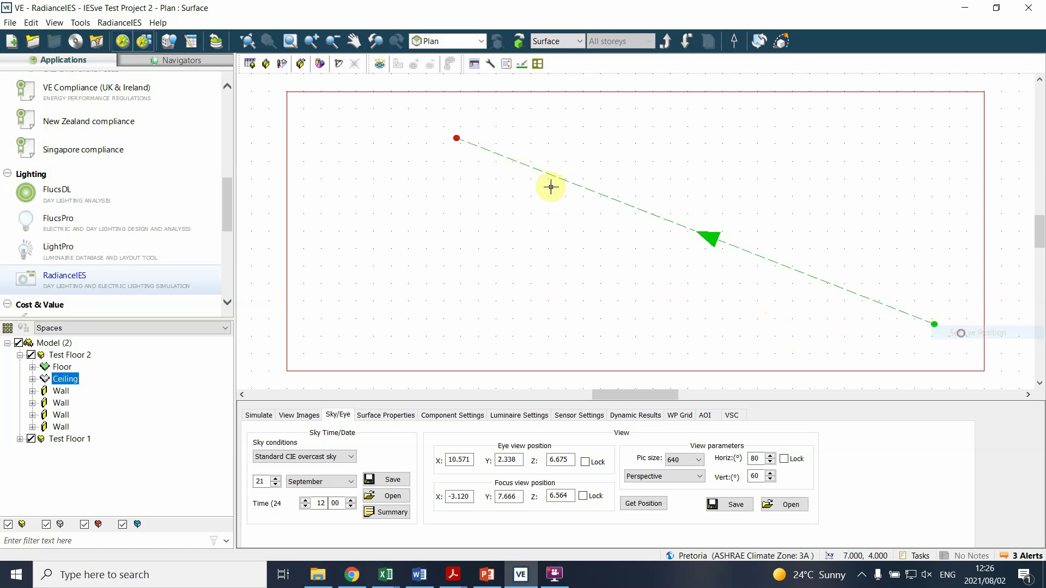
right_click(317, 111)
left_click(360, 133)
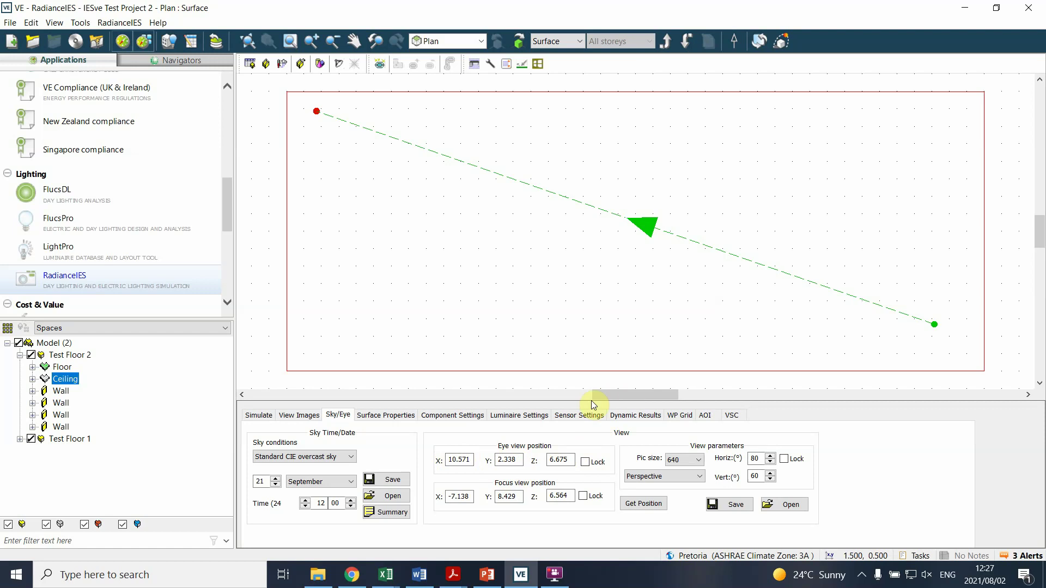
Preview the camera view and tilt it upward, moving the focus to about X 9.65, Y 2.68, Z 6.87.
left_click(640, 505)
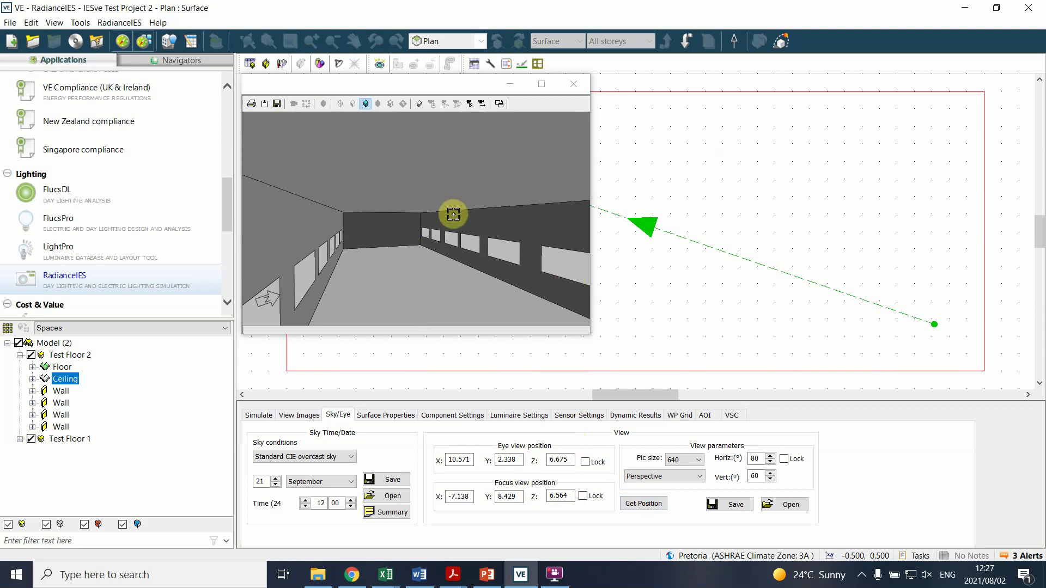
mouse_move(430, 222)
left_mouse_down()
mouse_move(431, 208)
mouse_move(436, 249)
left_mouse_up()
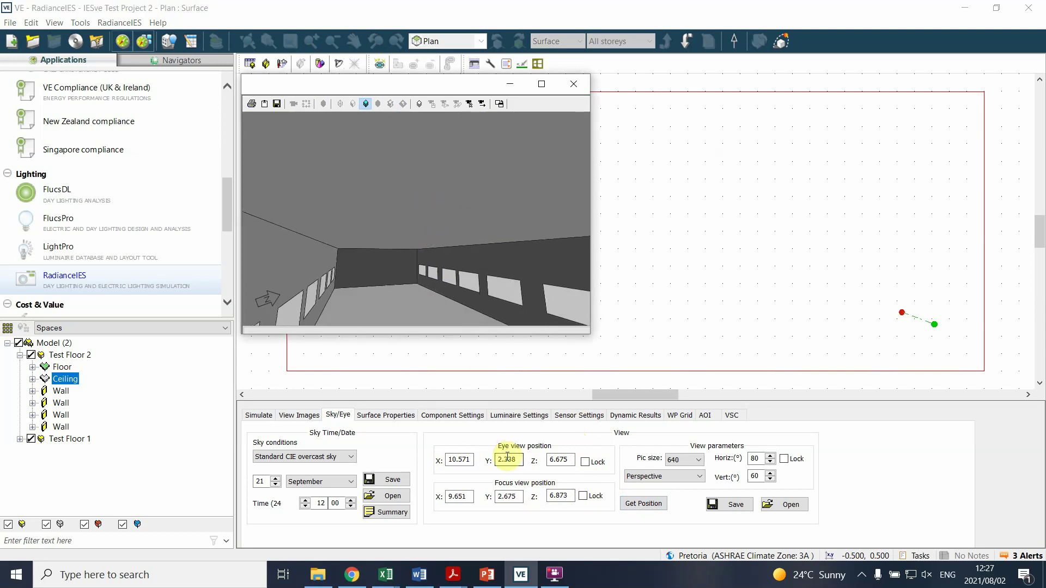
Close and reopen the camera preview to recheck the view from the current eye and focus positions.
left_click(555, 459)
left_click_drag(555, 459, 560, 459)
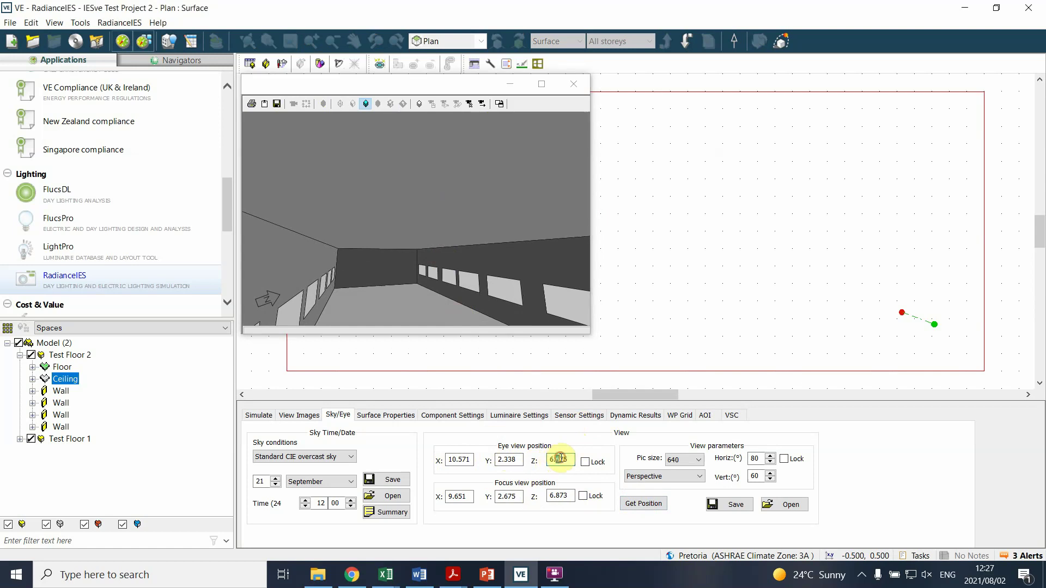
type("6")
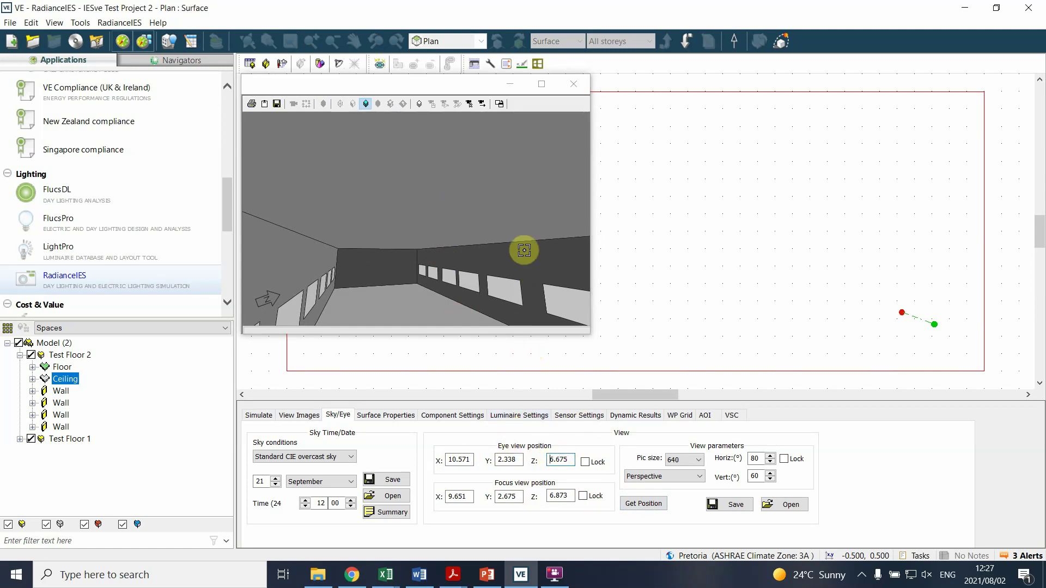
left_click(572, 85)
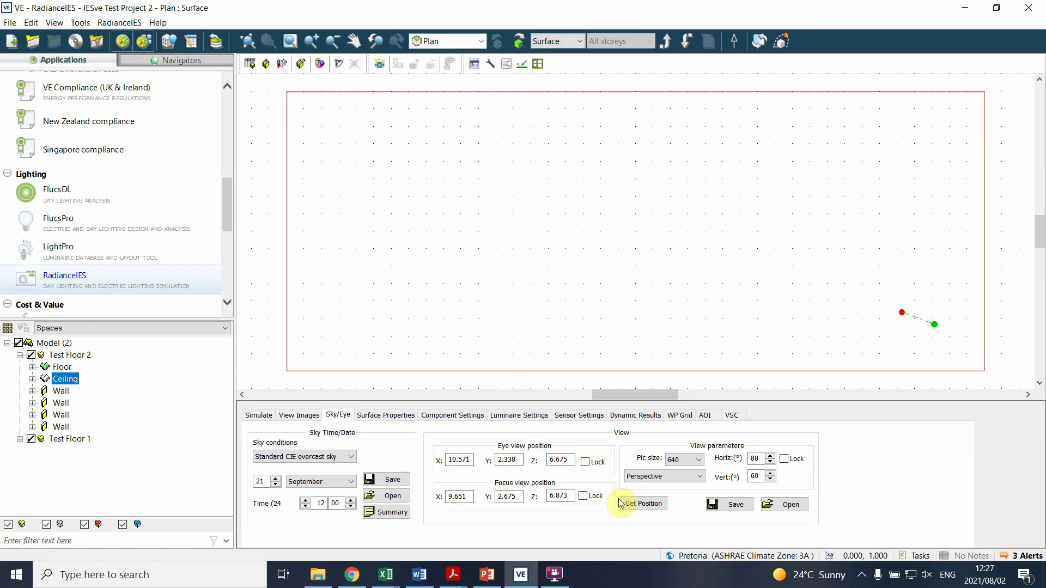
left_click(627, 504)
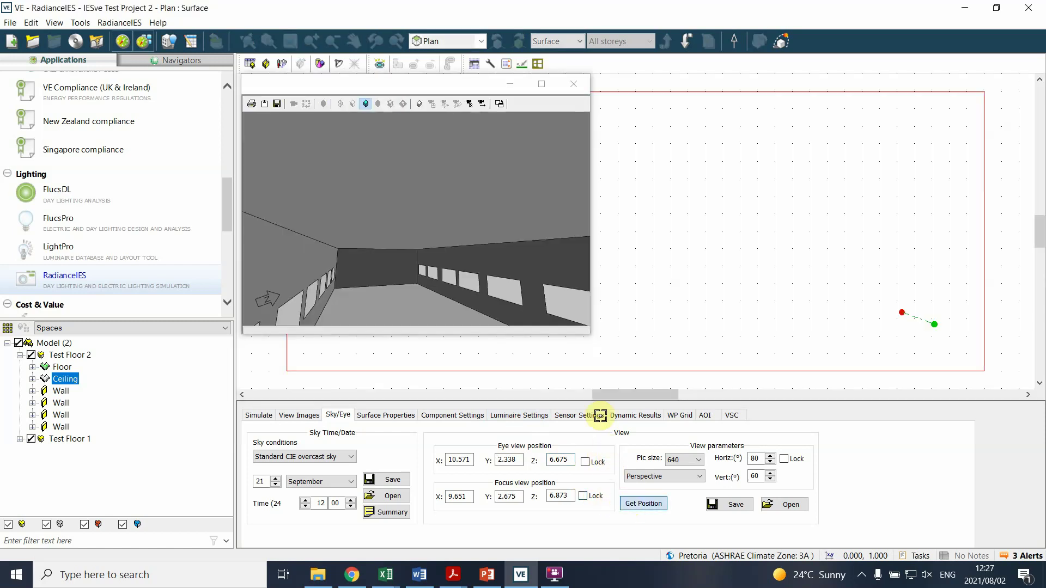
left_click(580, 84)
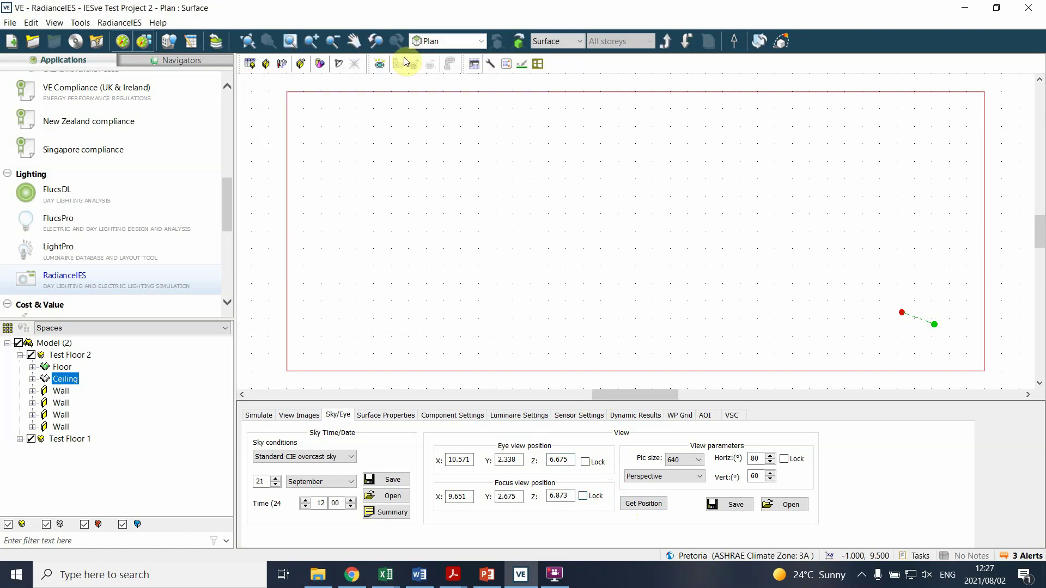
In the back view, set the eye position at about X 4.53, Z 4.74 and the focus at about X -10.43, Z 4.64.
left_click(481, 41)
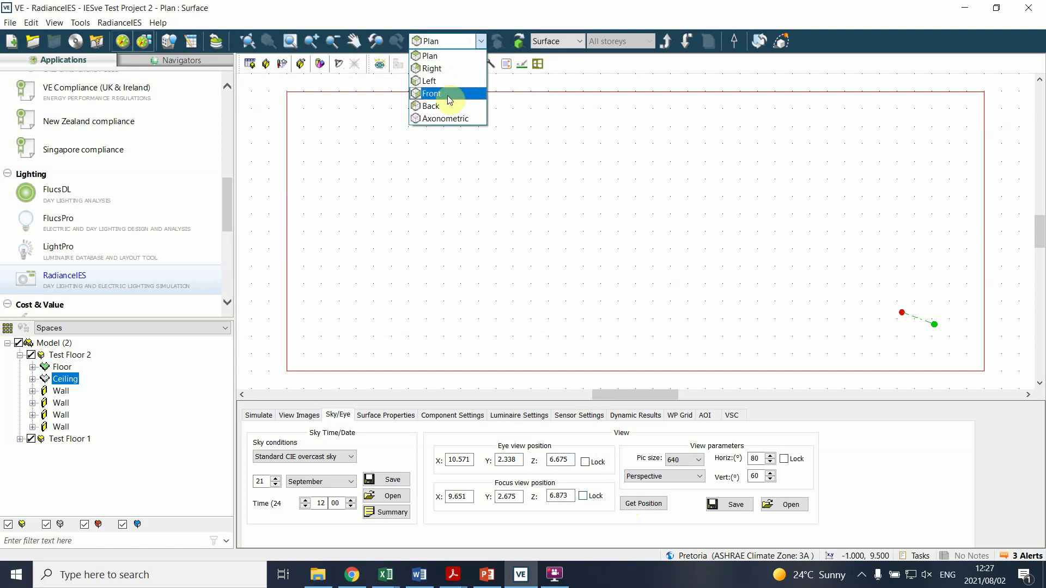
left_click(443, 106)
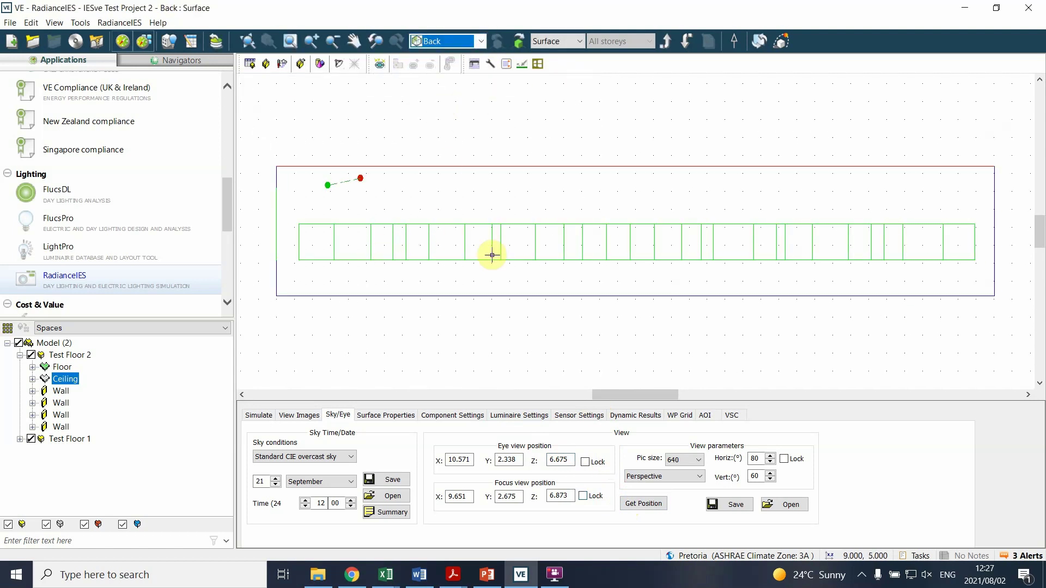
right_click(869, 255)
left_click(893, 262)
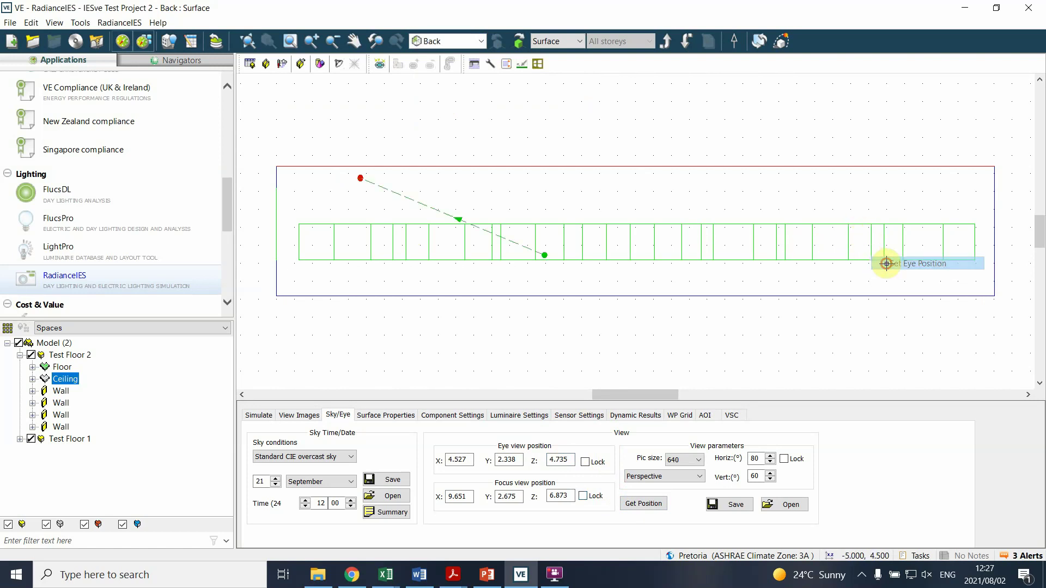
right_click(333, 259)
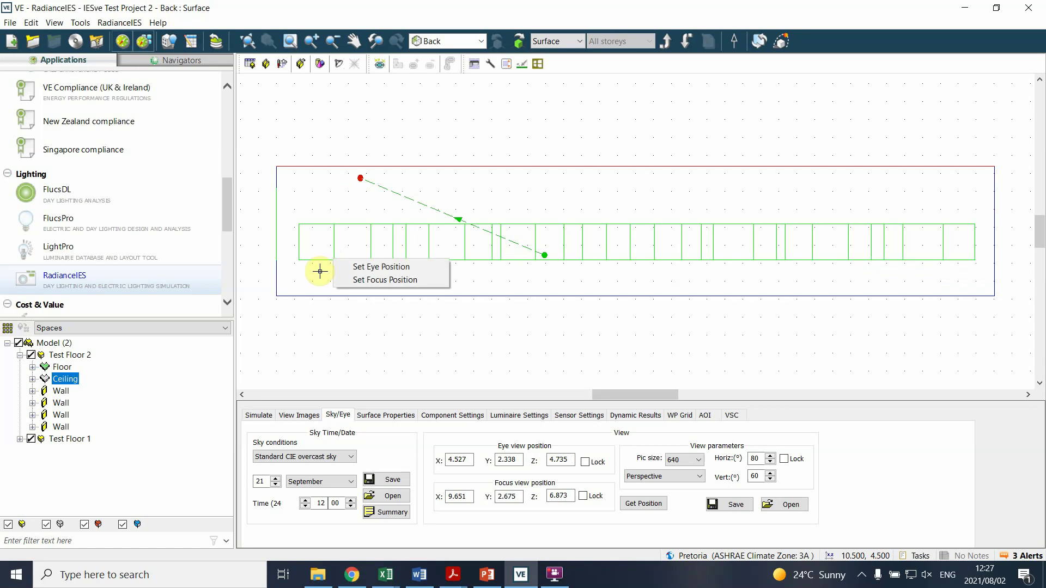
left_click(361, 280)
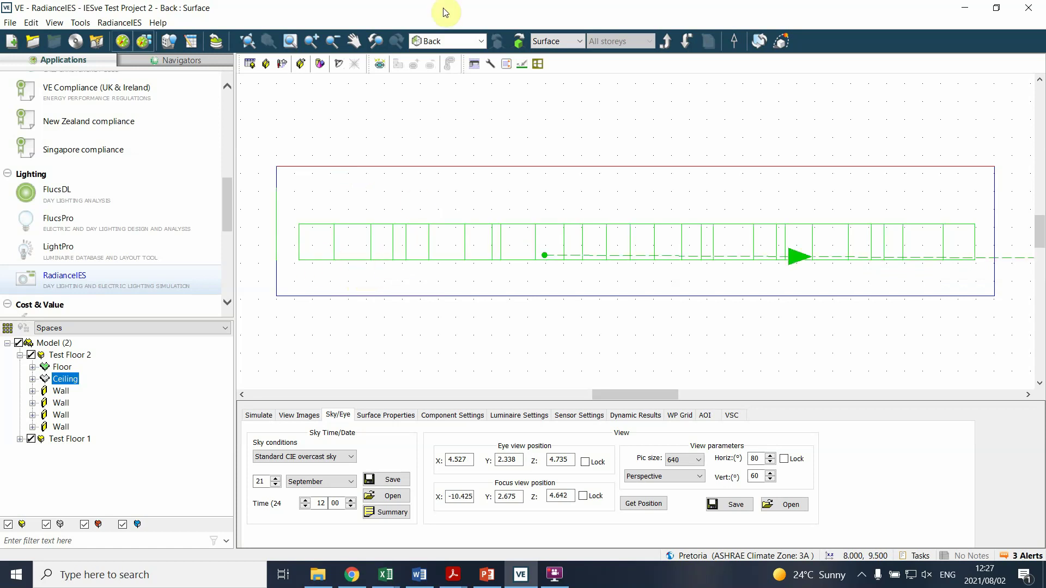
In plan view, set the focus at about X -6.32, Y 8.15 and the eye at about X 10.47, Y 2.44.
left_click(457, 41)
left_click(456, 56)
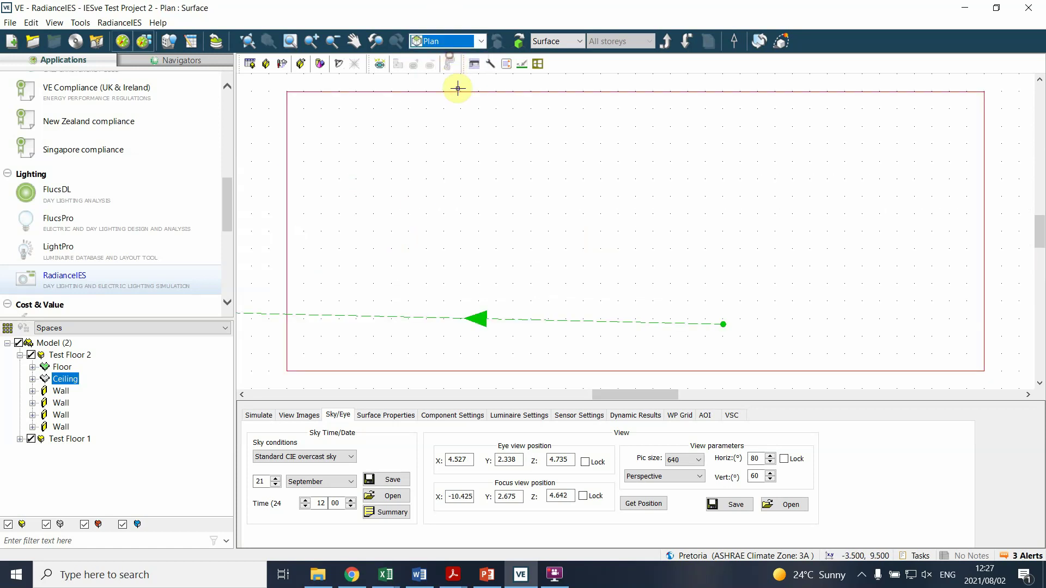
left_click(388, 164)
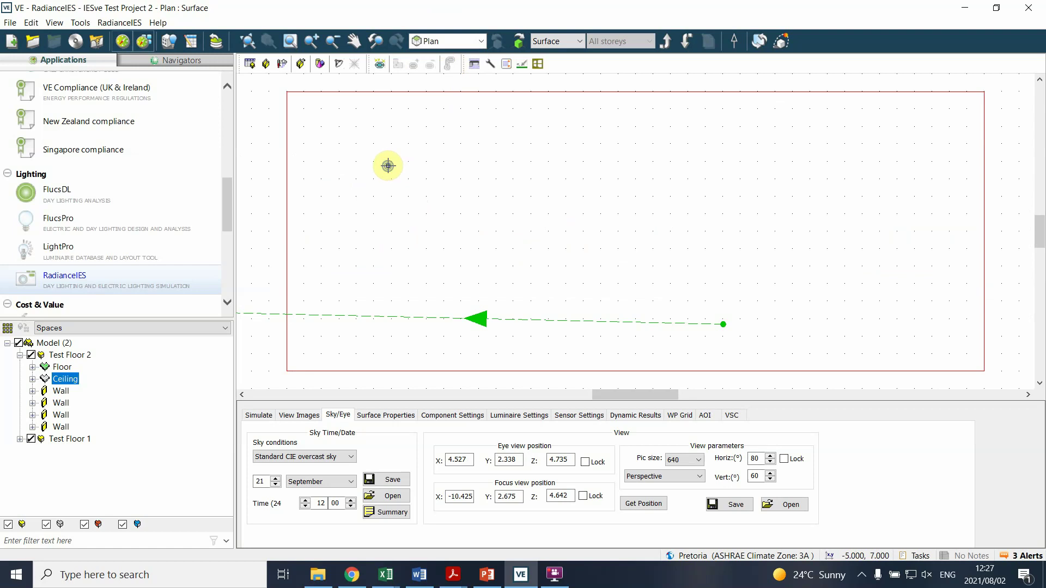
right_click(345, 121)
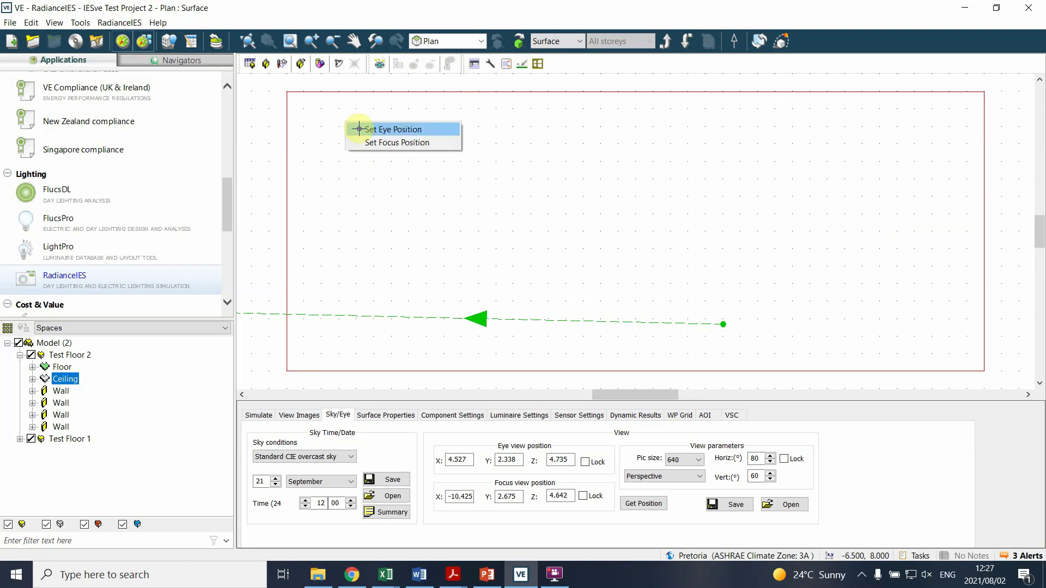
left_click(398, 142)
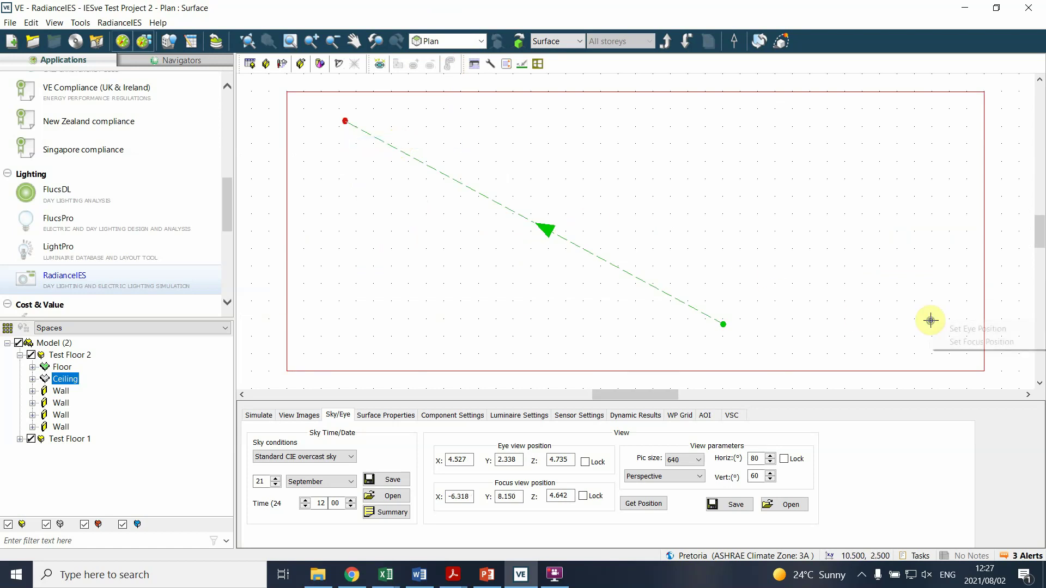
left_click(963, 329)
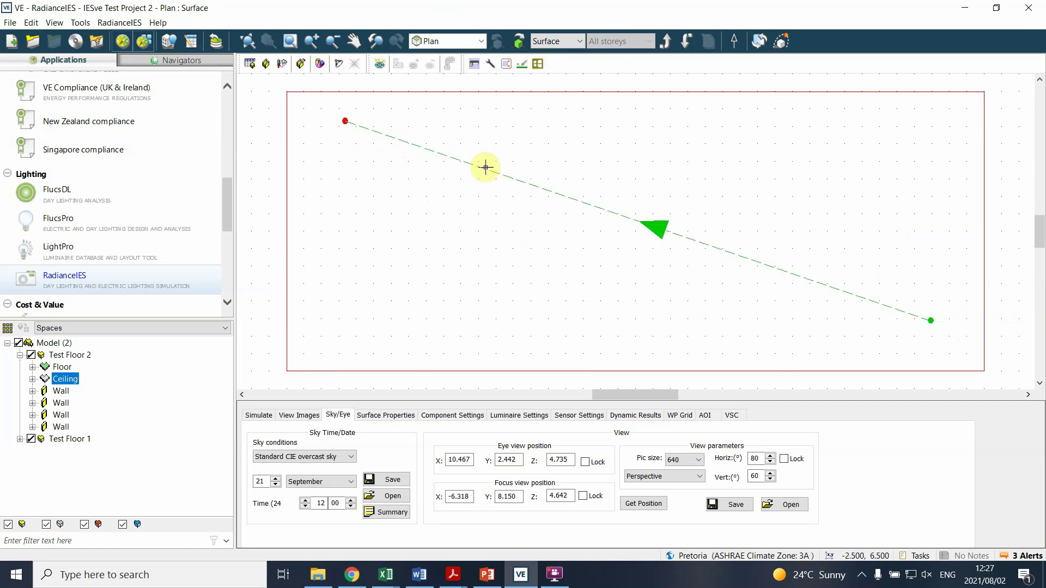
Preview the camera view and tilt it slightly downward, moving the focus to about X 9.52, Y 2.74, Z 4.63.
left_click(643, 505)
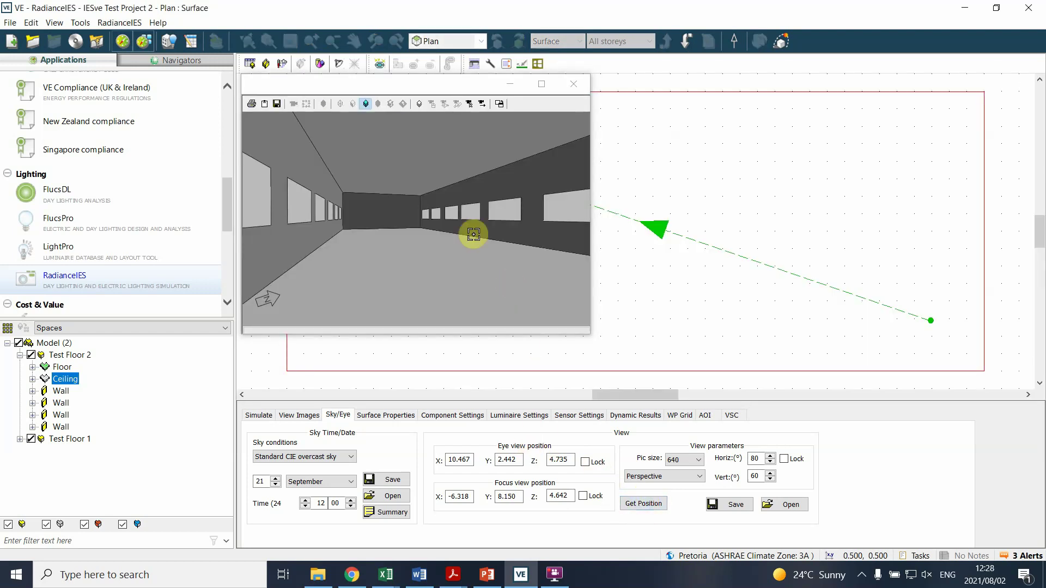
left_click_drag(418, 87, 438, 92)
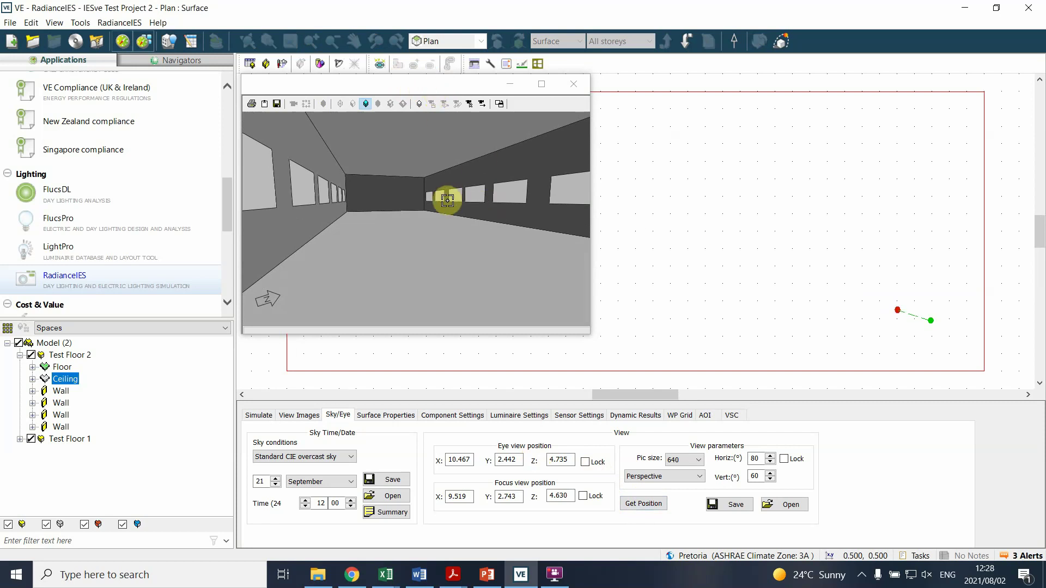
left_click(570, 86)
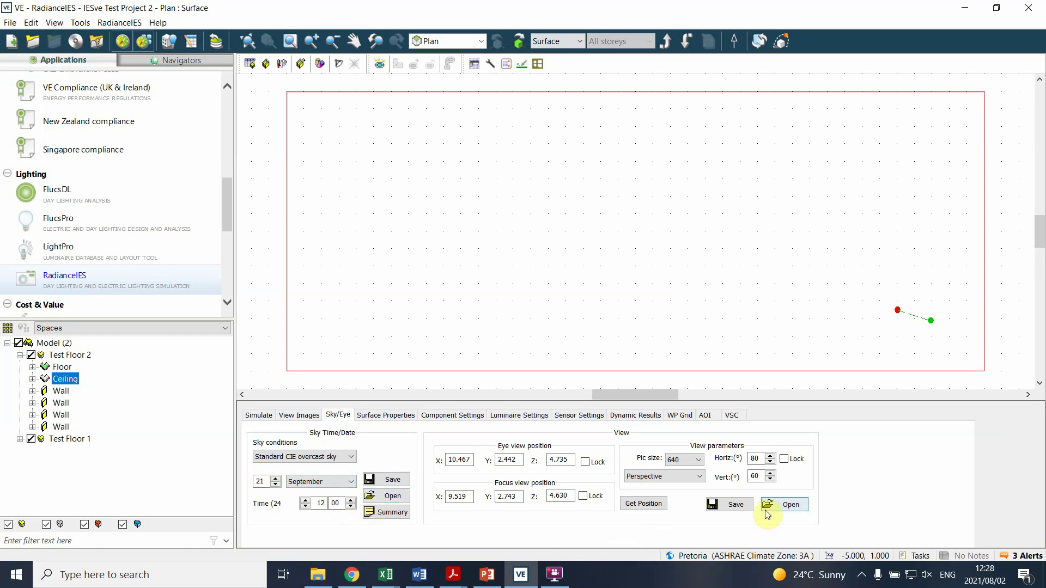
Save the current eye and focus setup as view file "View 2" in the Radiance folder.
left_click(728, 506)
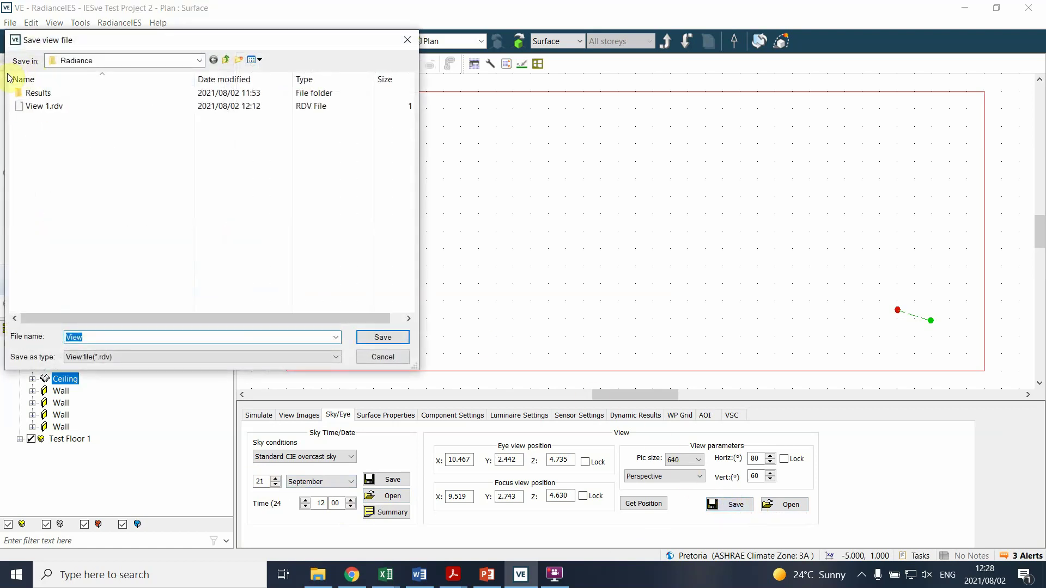
key("End")
type("2")
key("Return")
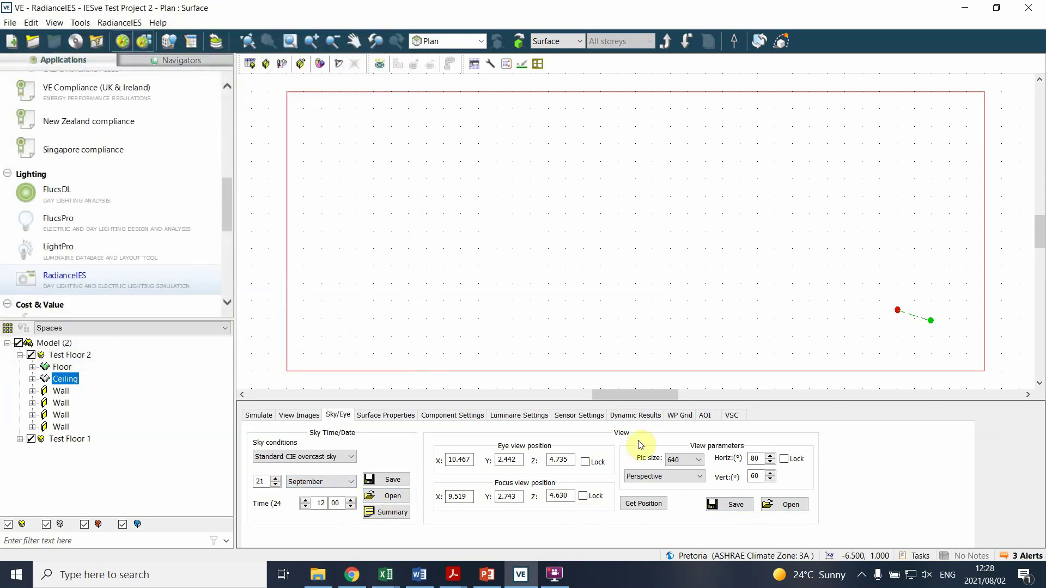
In plan view, move the eye position to about X 10.47, Y 6.25 and preview the resulting view.
left_click(482, 42)
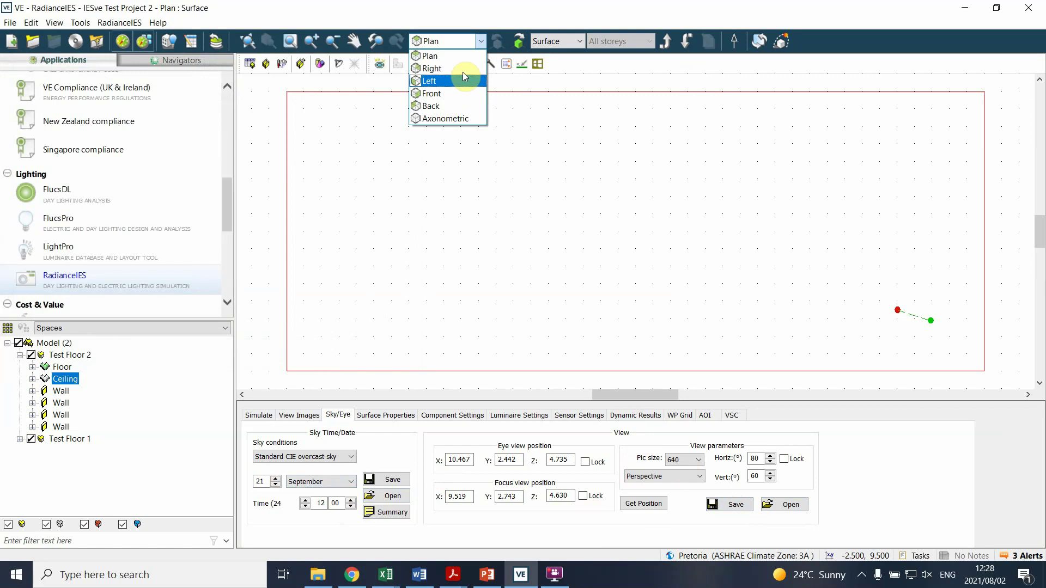
left_click(649, 269)
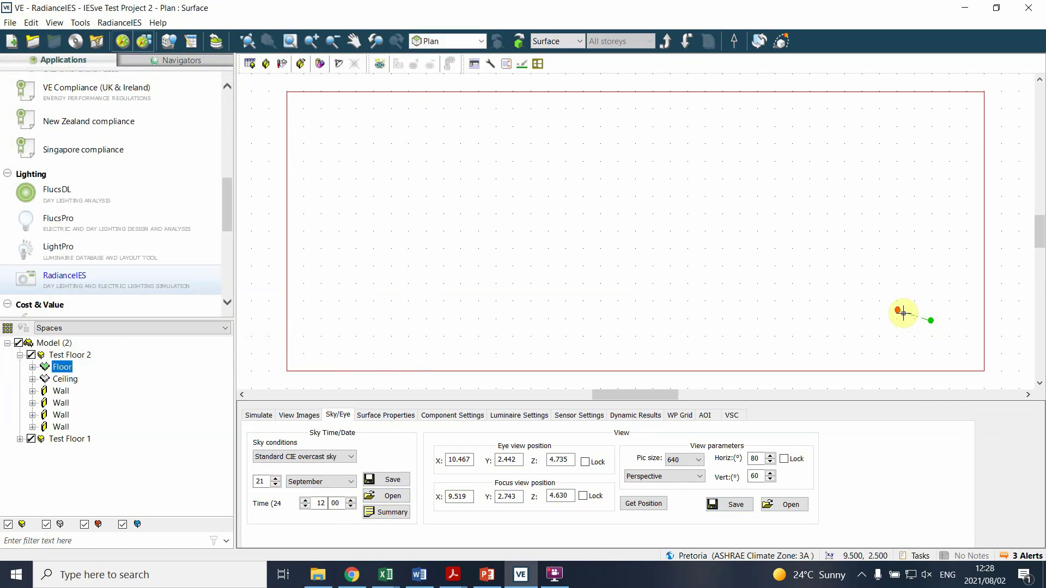
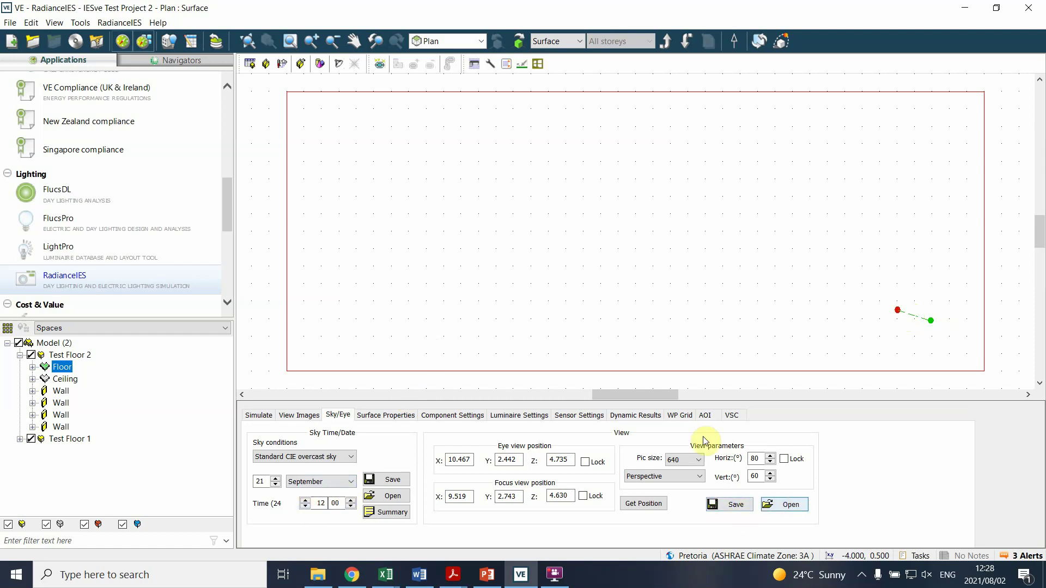
right_click(930, 188)
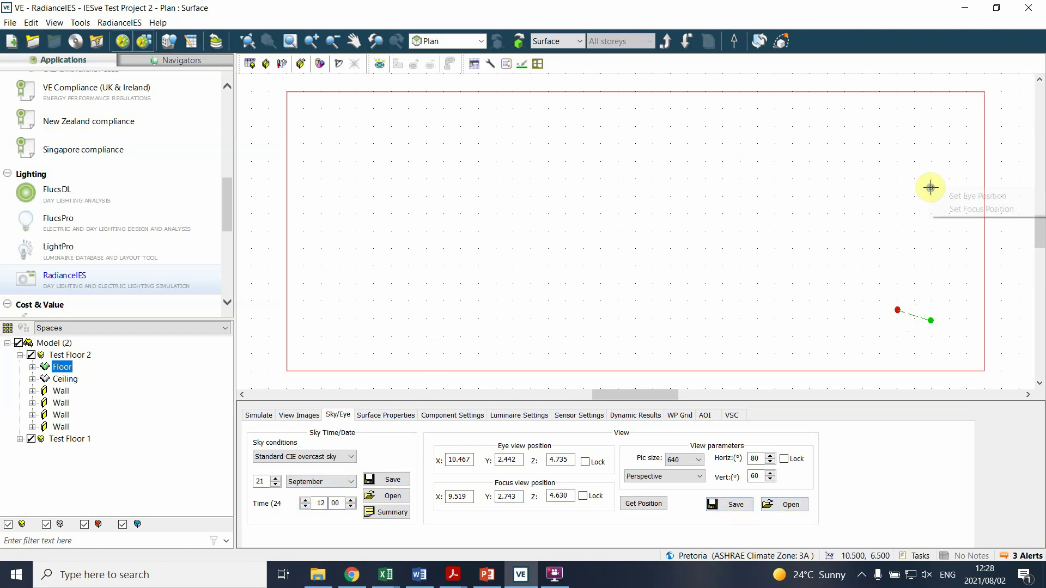
left_click(954, 197)
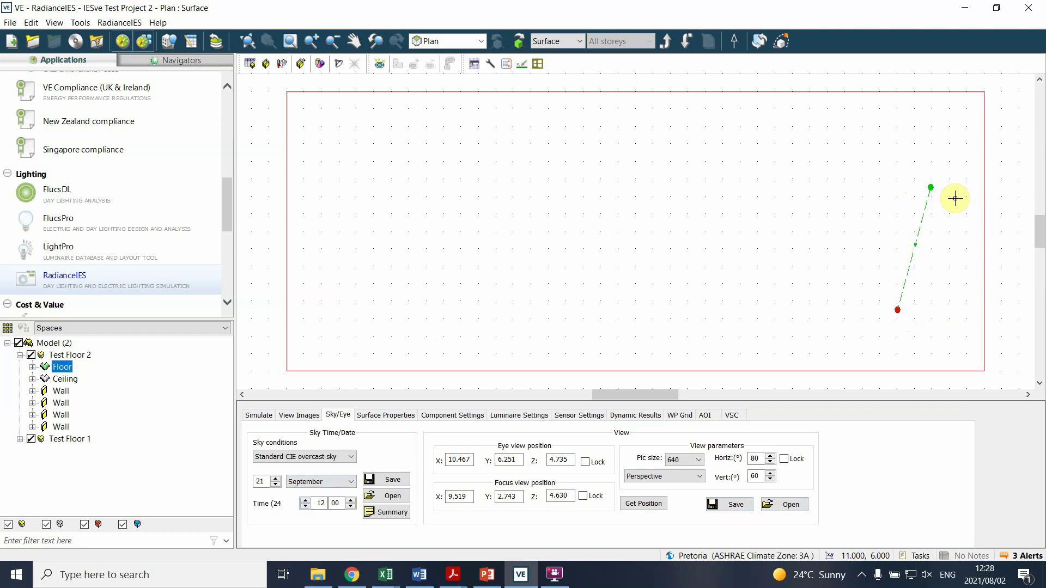
left_click(721, 507)
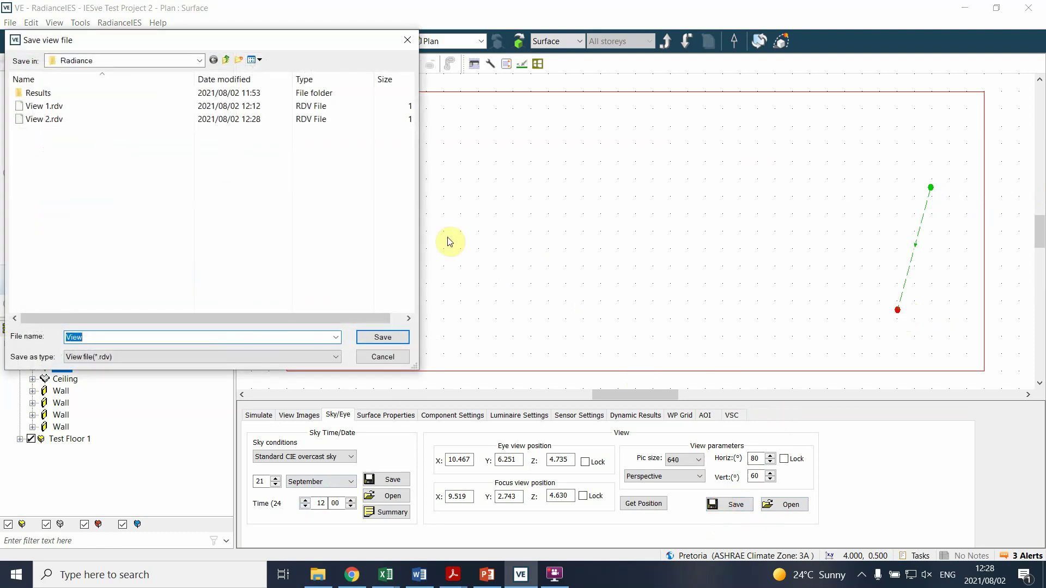
left_click(390, 355)
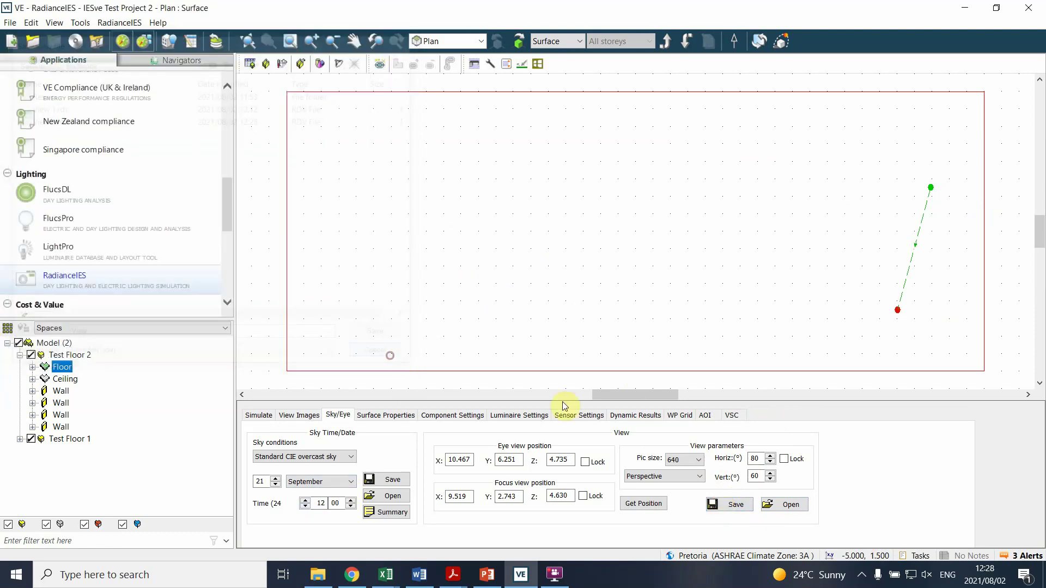
left_click(640, 503)
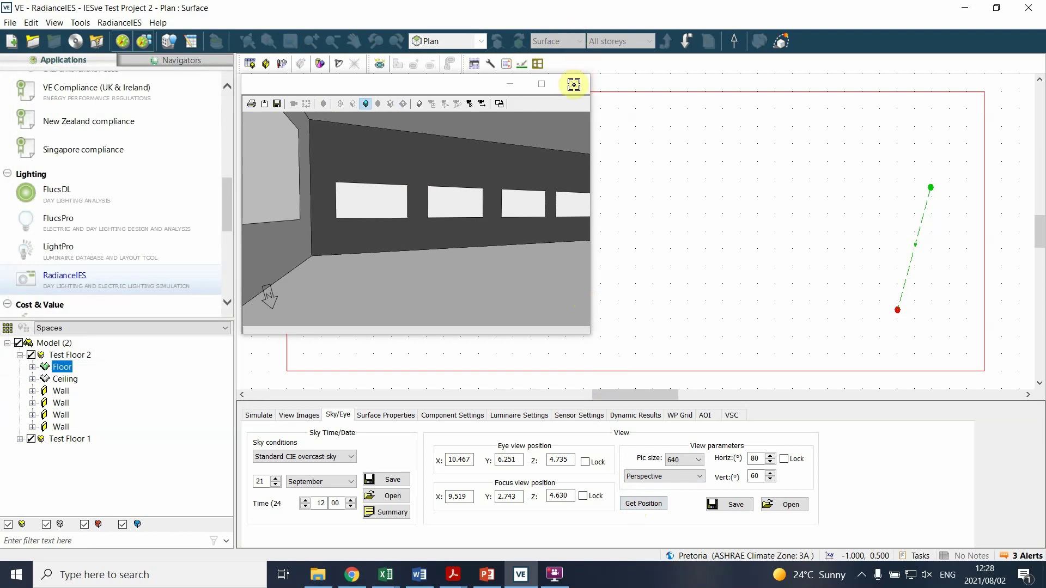
left_click(572, 83)
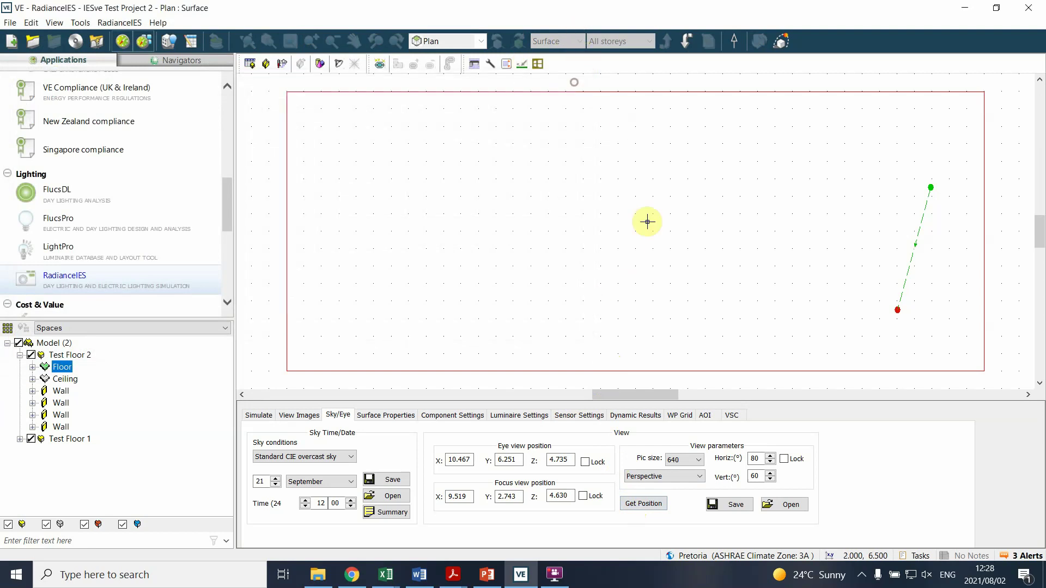
Load the saved view file "View 2.rdv" and check its camera preview.
left_click(783, 504)
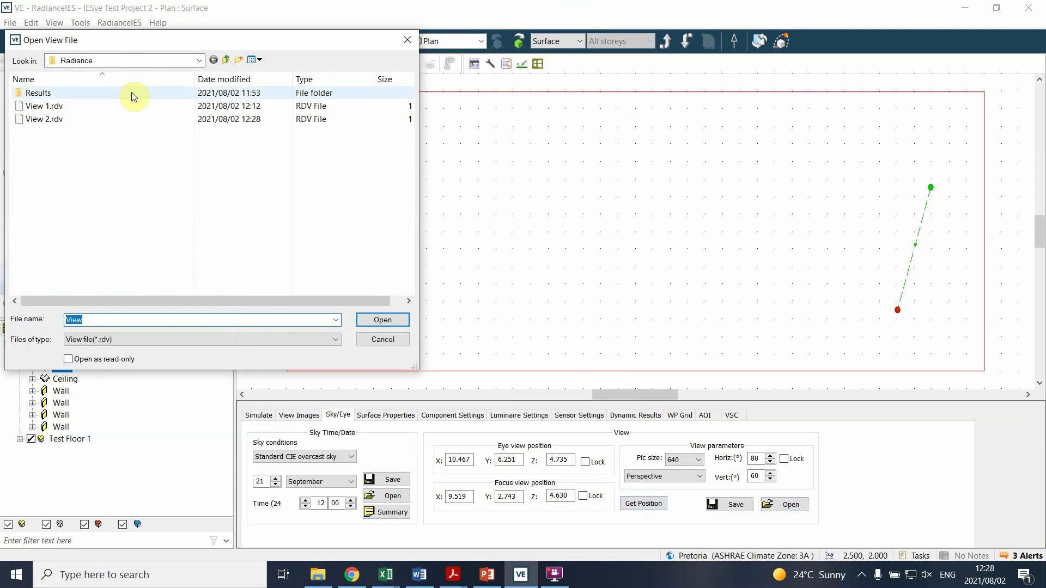
double_click(44, 120)
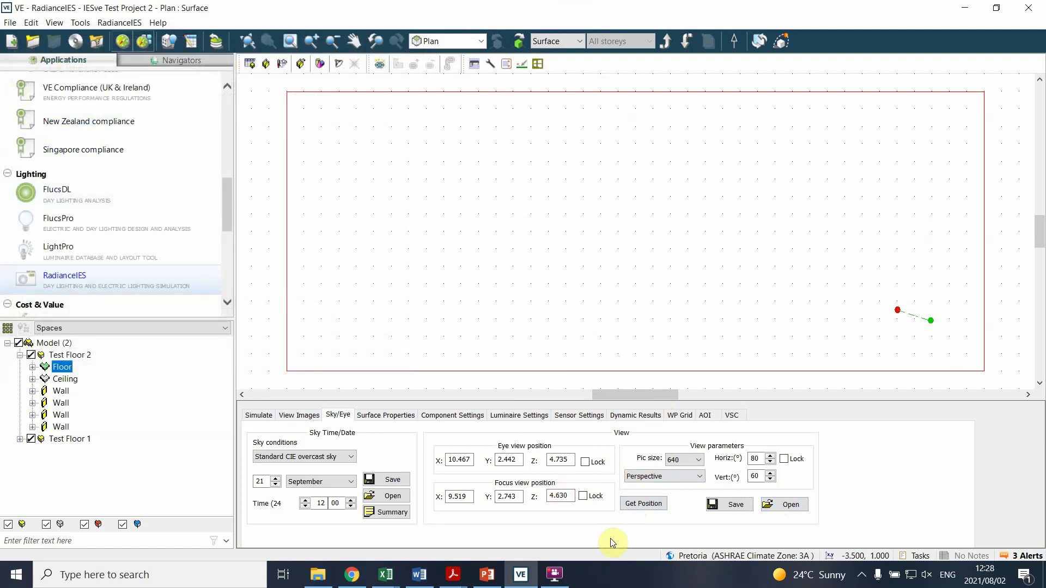
left_click(643, 503)
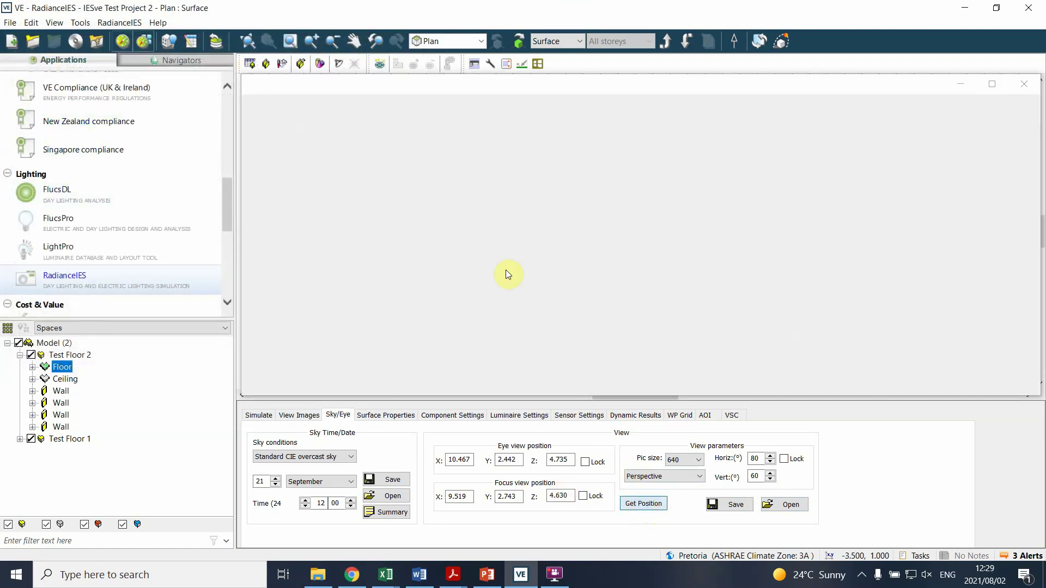
left_click(511, 265)
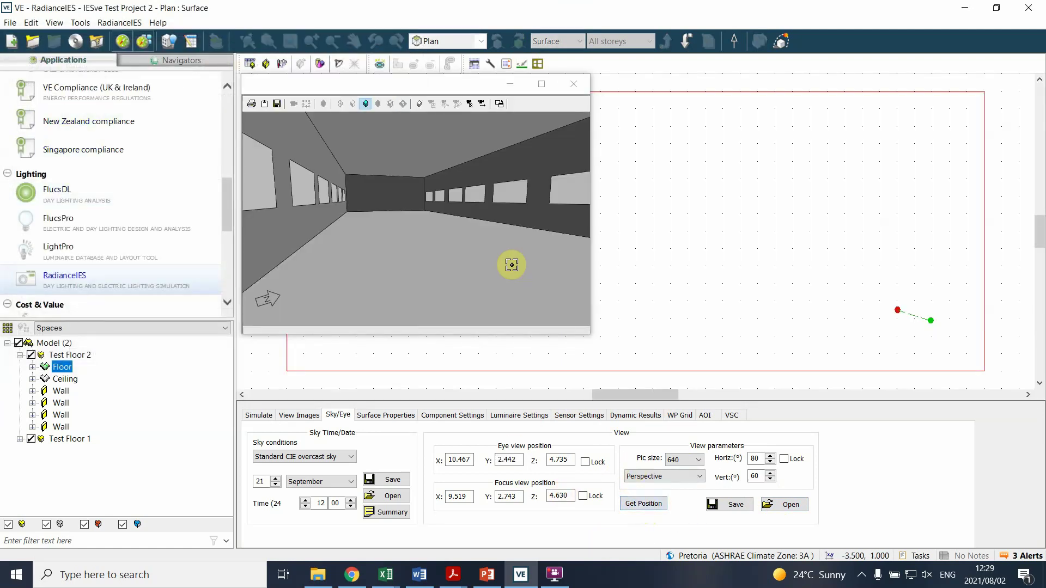
left_click(572, 87)
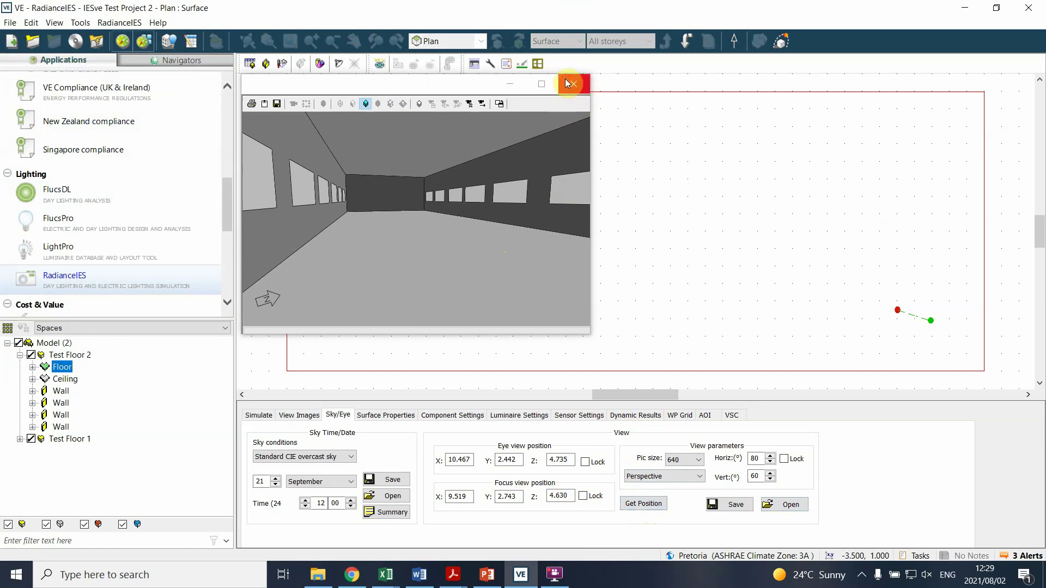
left_click(569, 83)
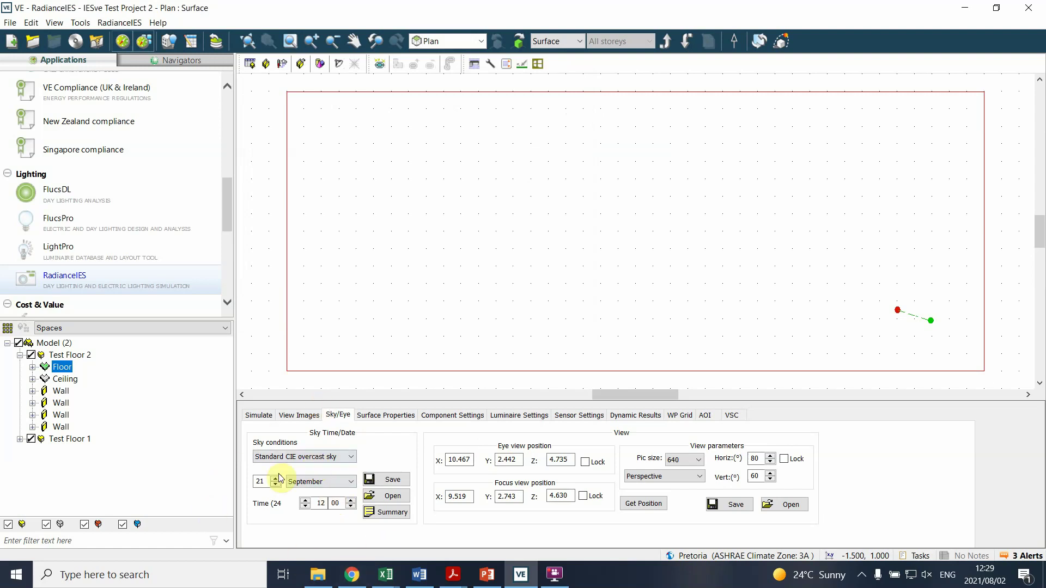
Run an Illuminance simulation as a Standard Image at High quality, with the Overture pre-simulation enabled, and close the task list.
left_click(259, 415)
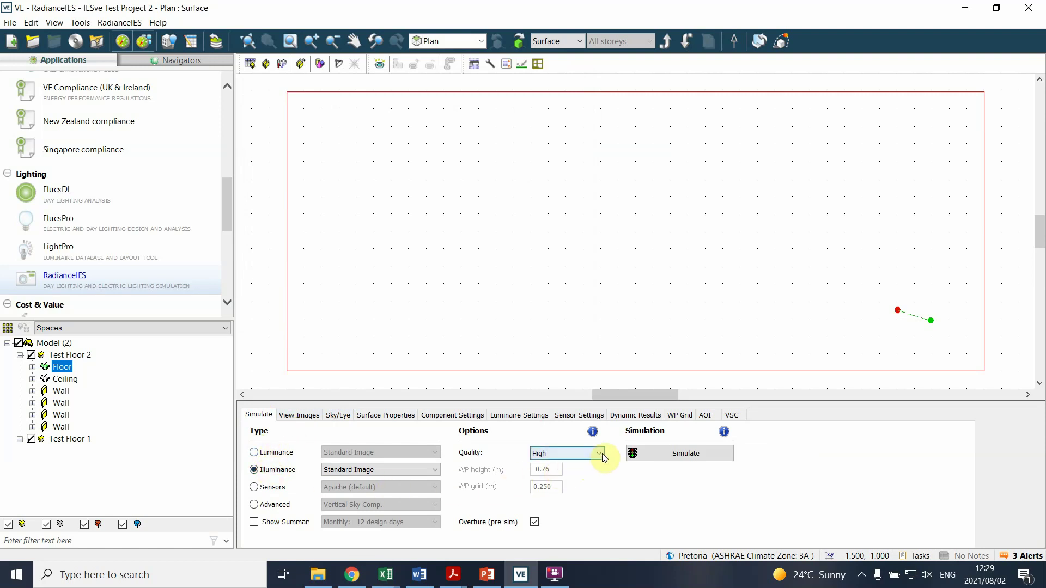
left_click(254, 452)
left_click(254, 470)
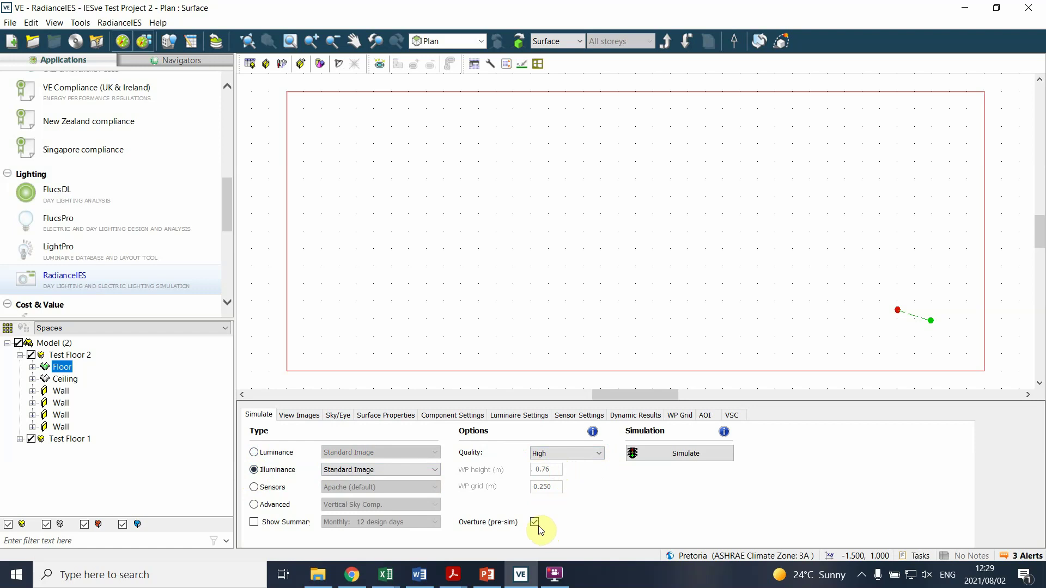
left_click(413, 467)
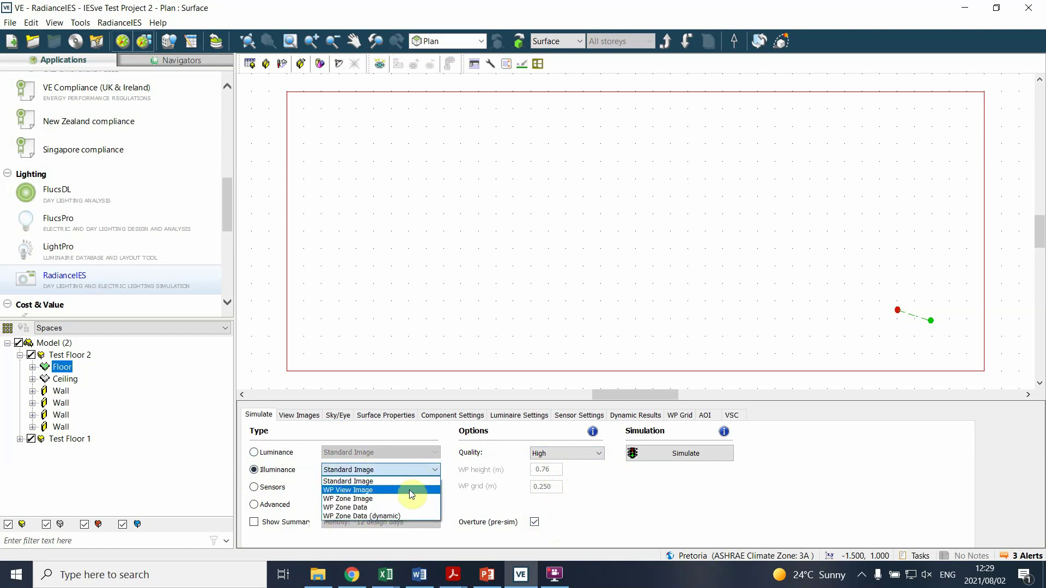
left_click(436, 481)
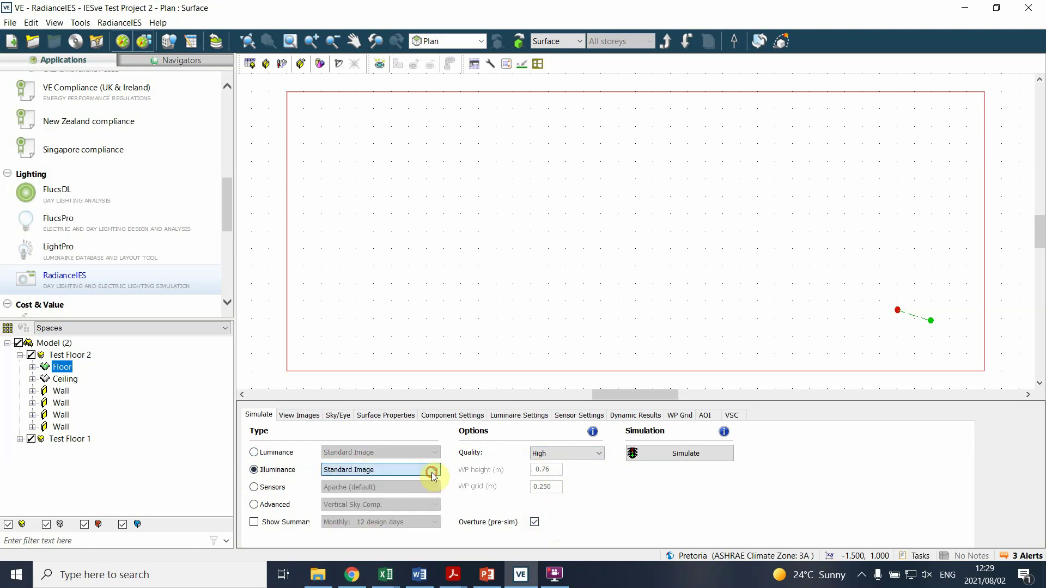
left_click(598, 454)
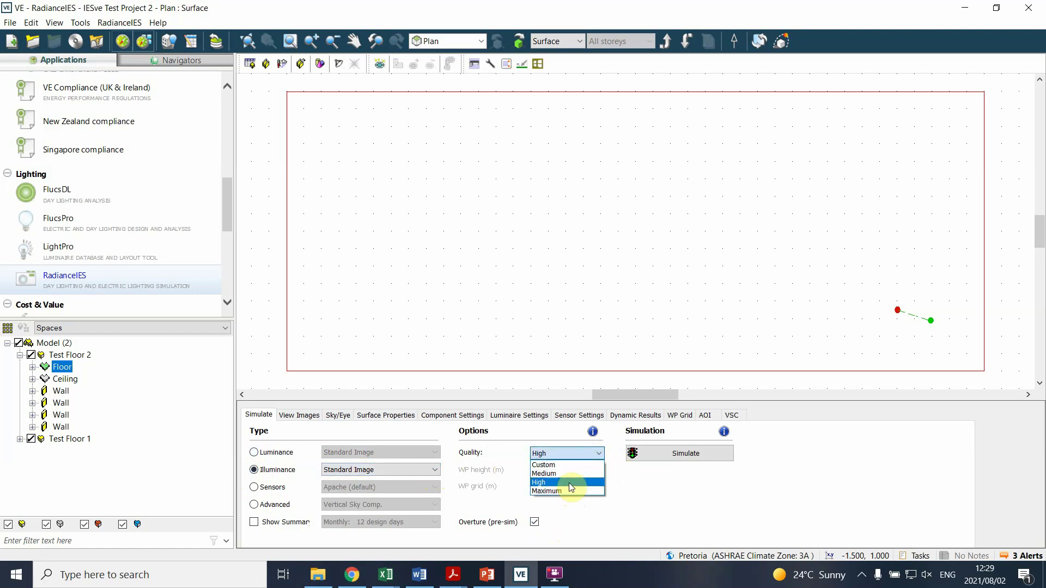
left_click(602, 452)
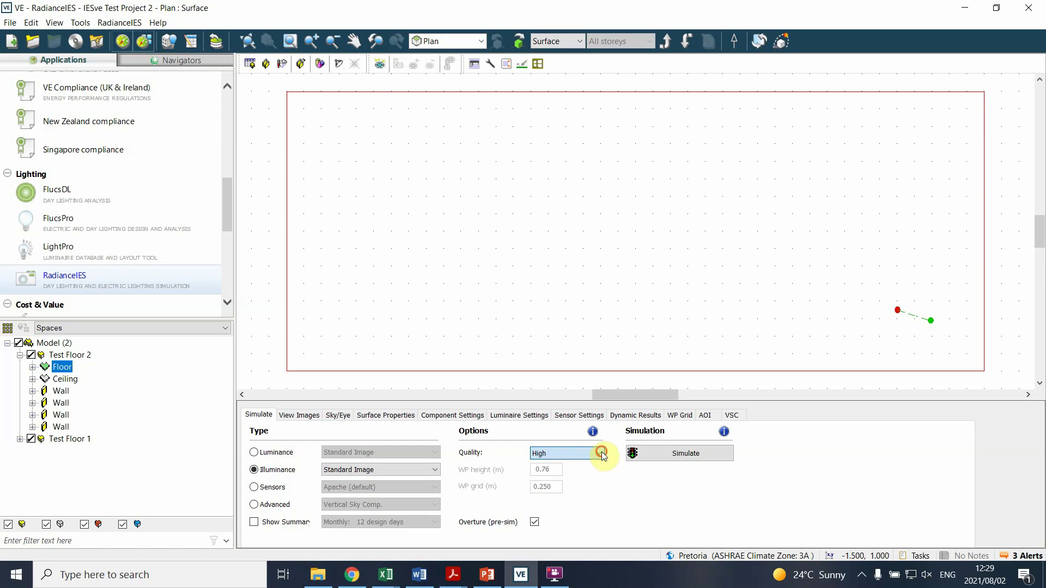
left_click(668, 453)
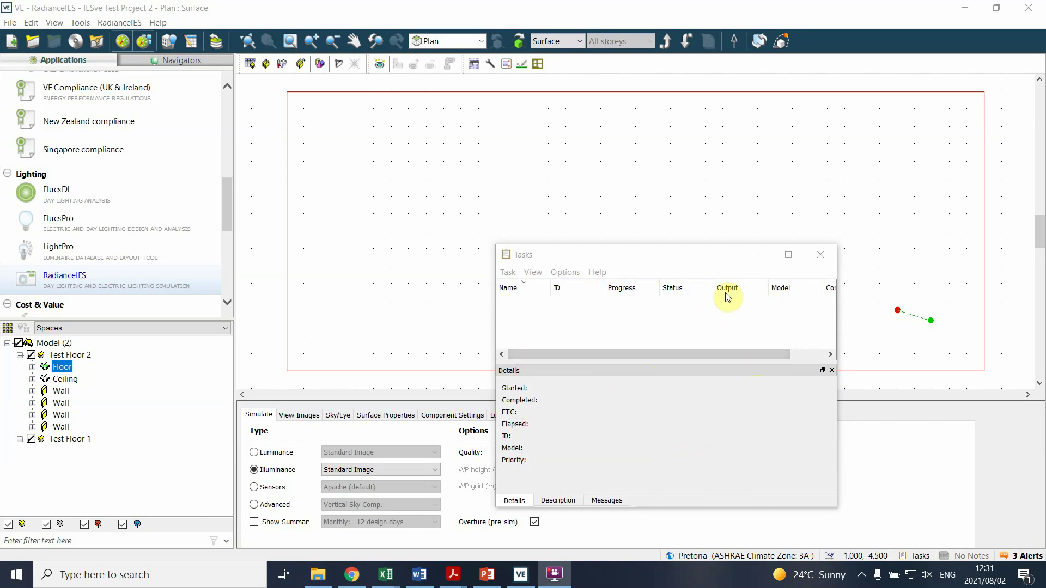
left_click(811, 256)
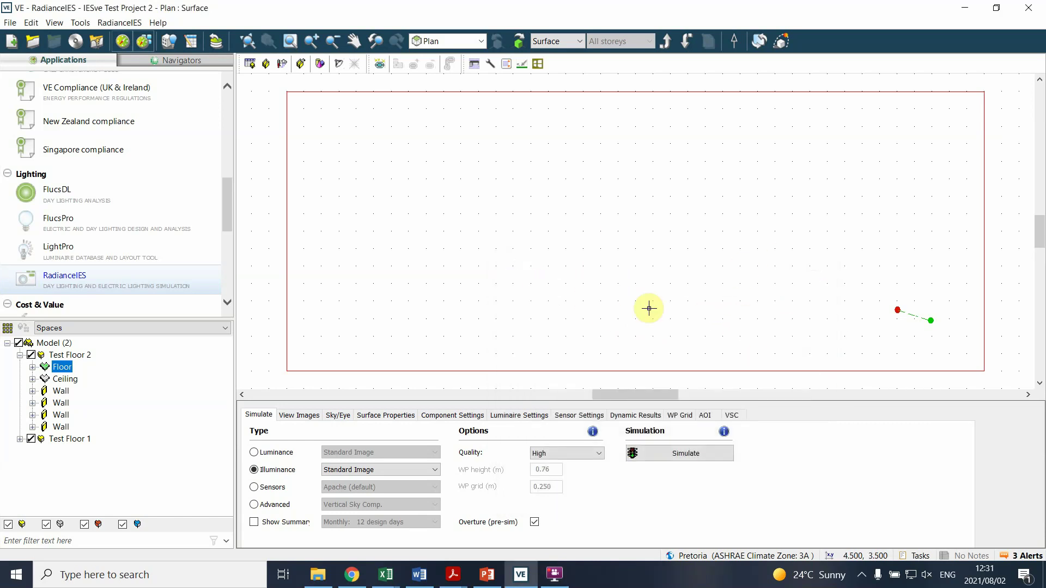
Select the simulated image image1.pic, check its details and open it for viewing.
left_click(299, 416)
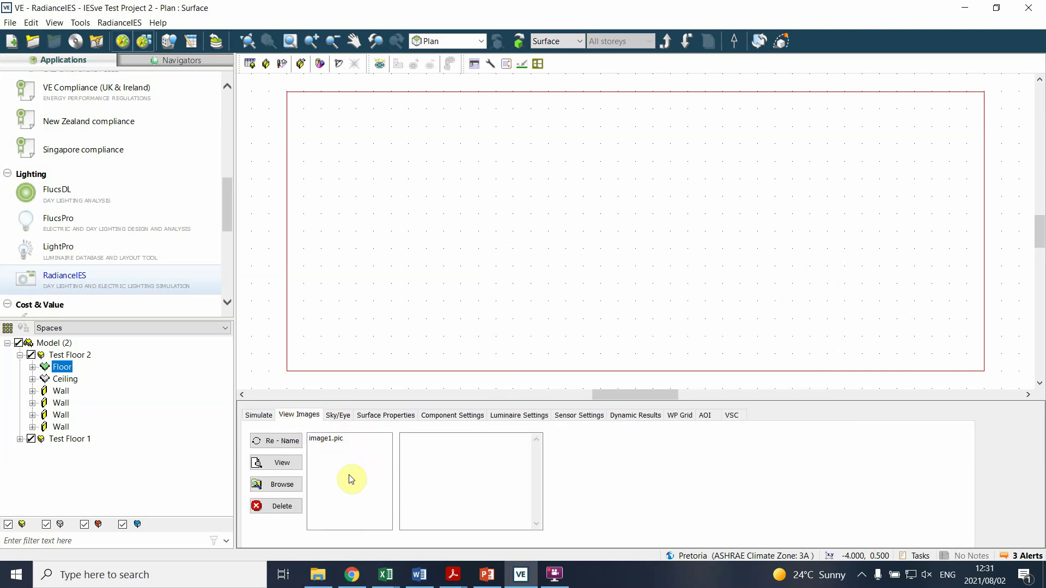
left_click(334, 440)
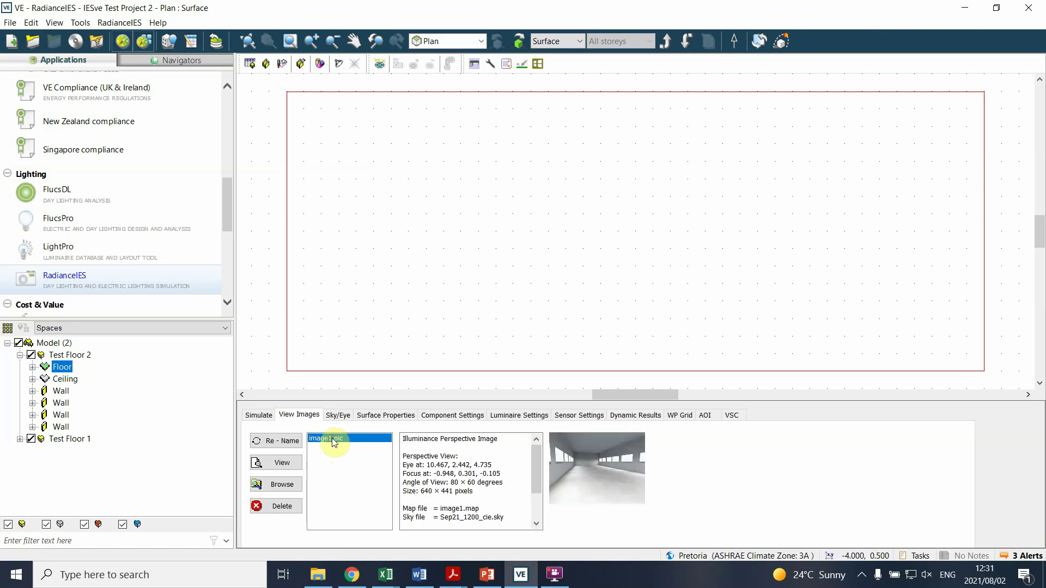
left_click(565, 462)
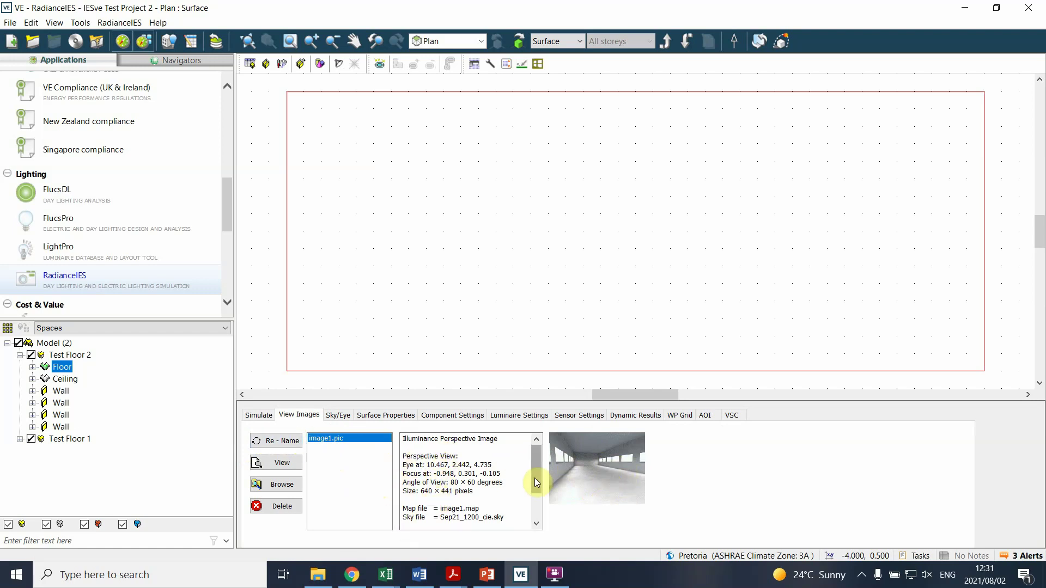
mouse_move(535, 481)
left_mouse_down()
mouse_move(545, 494)
mouse_move(537, 523)
mouse_move(534, 481)
left_mouse_up()
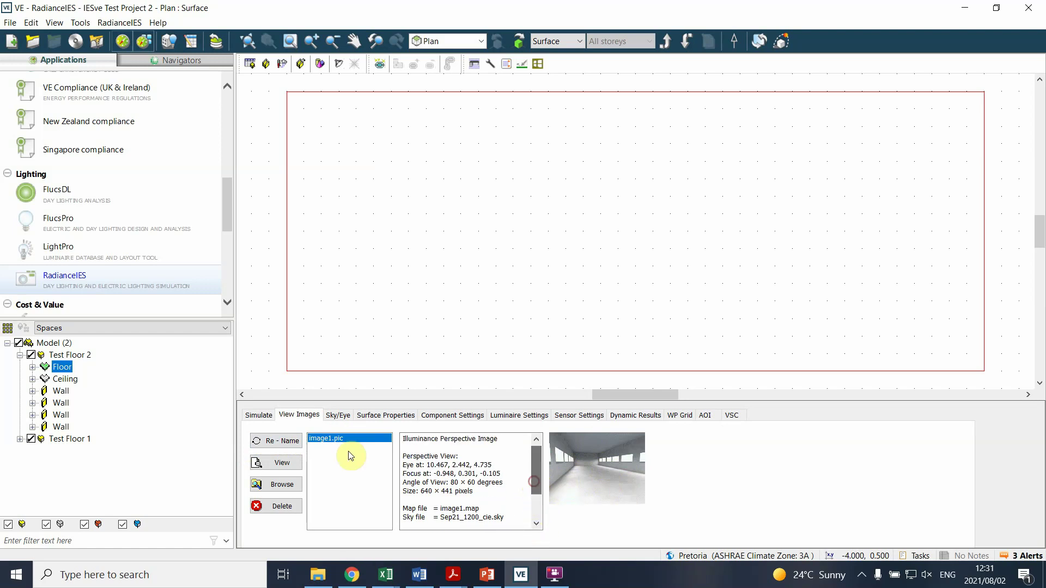
double_click(339, 439)
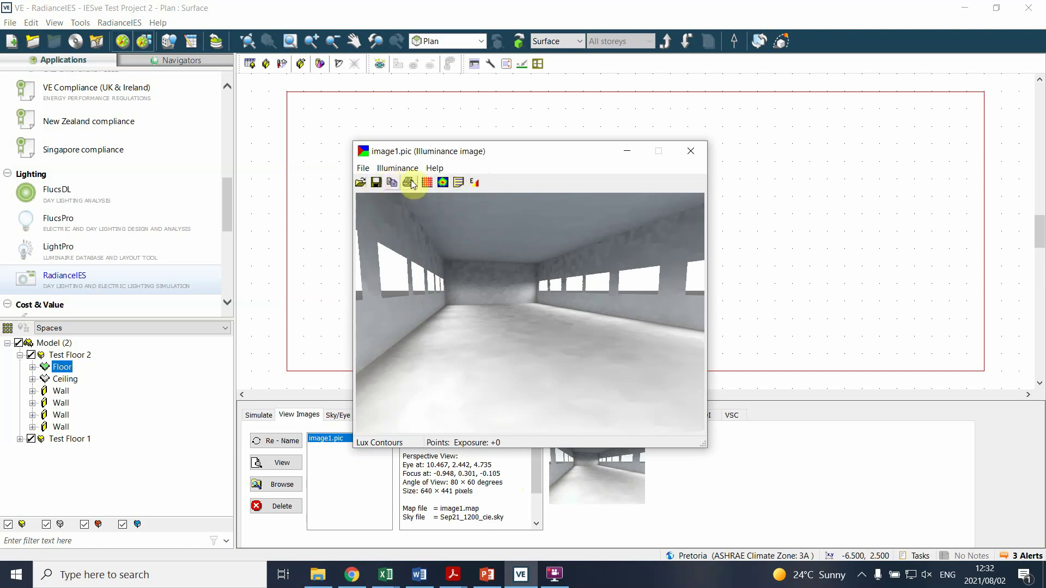
Try an exposure of +1 on the illuminance image and return it to +0.
left_click(476, 184)
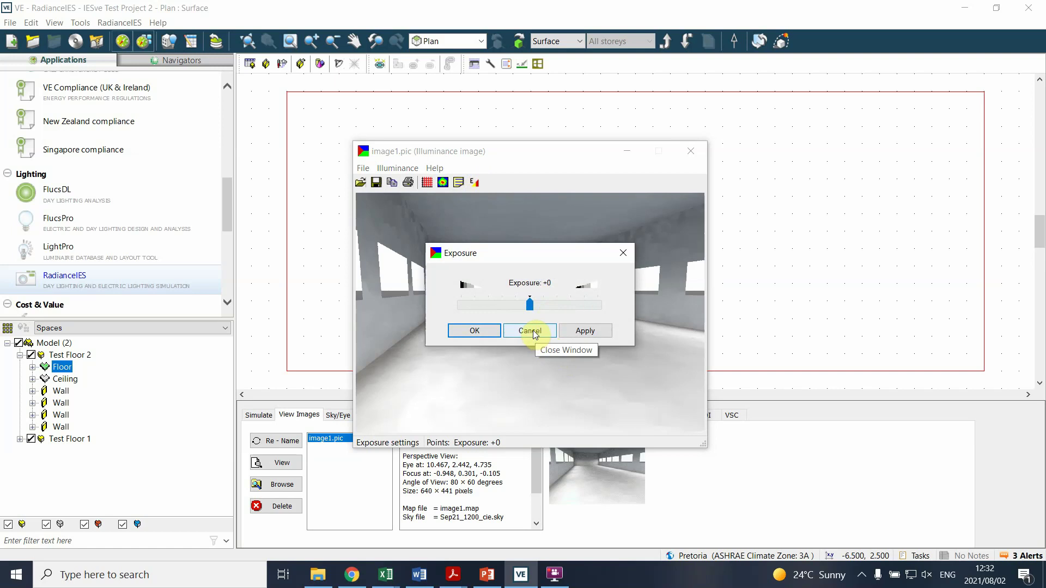
left_click(543, 304)
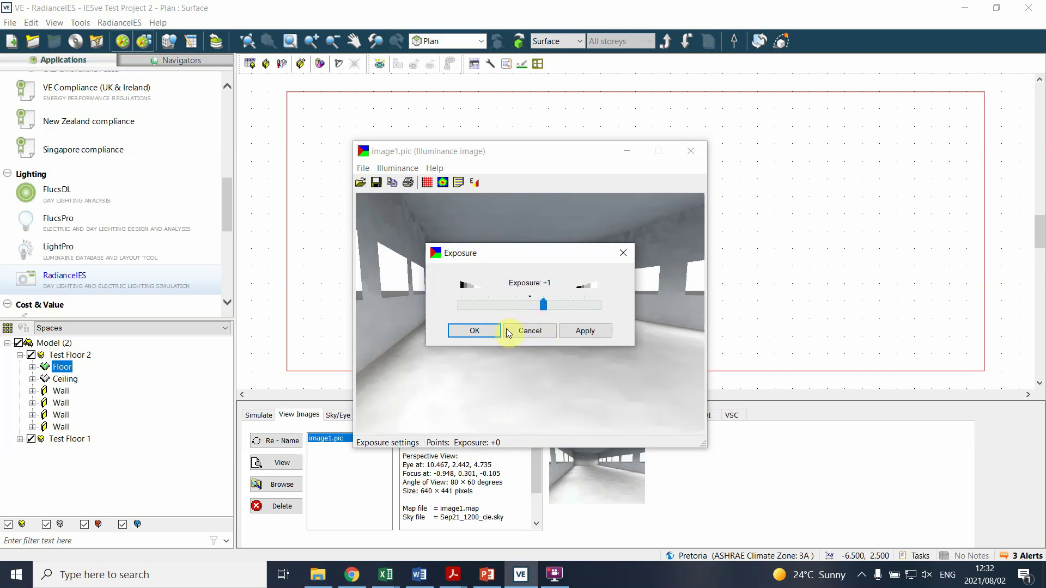
left_click(473, 332)
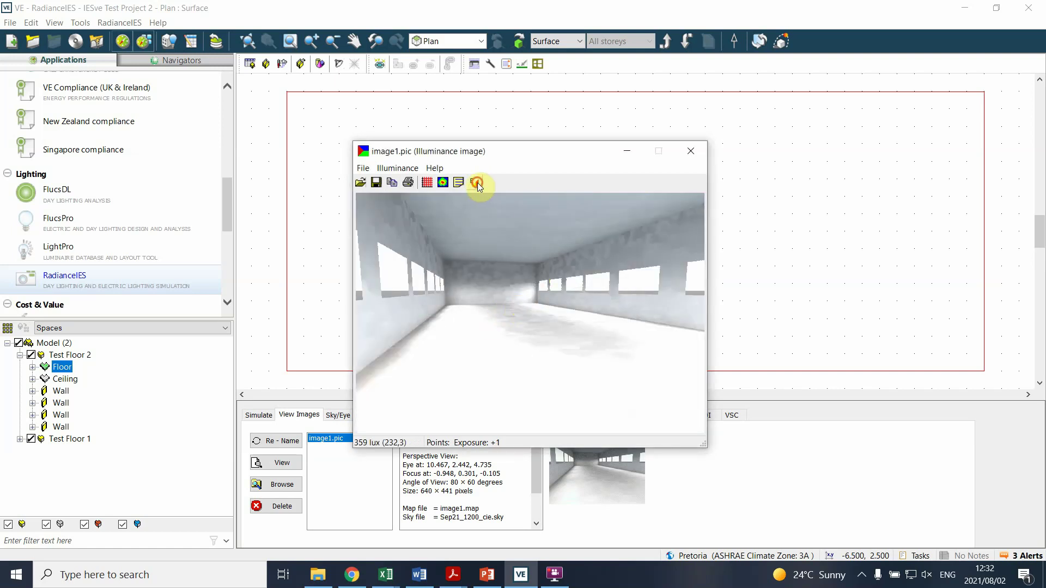
left_click(475, 184)
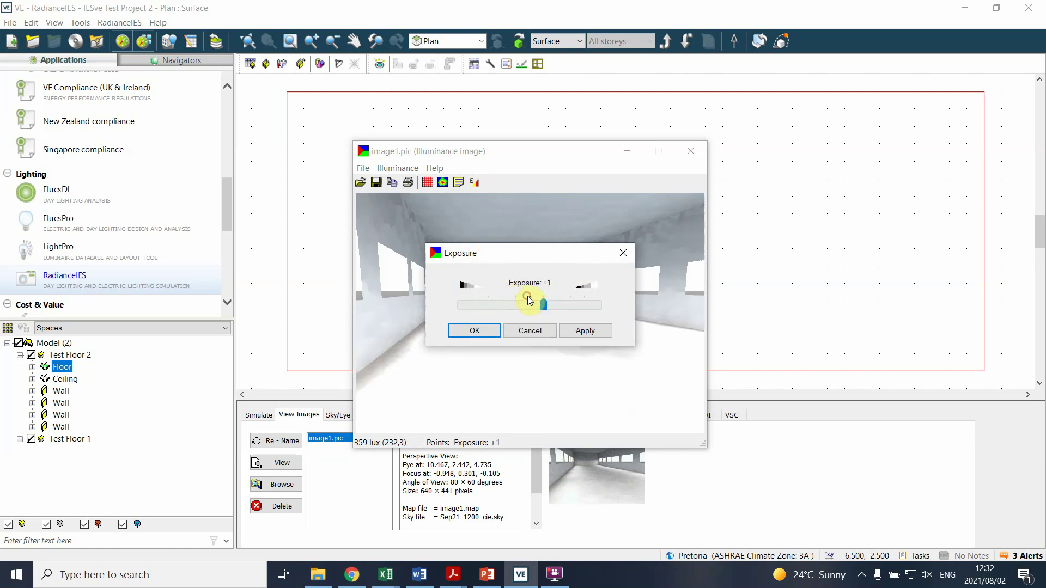
left_click(529, 305)
left_click(488, 329)
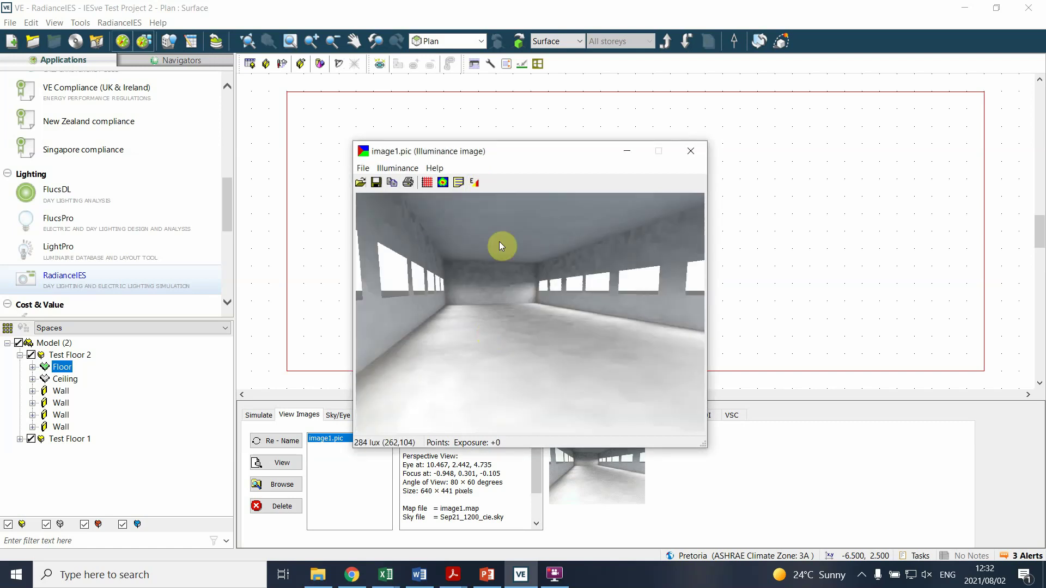
Review the picture summary of the illuminance image and close it.
left_click(459, 185)
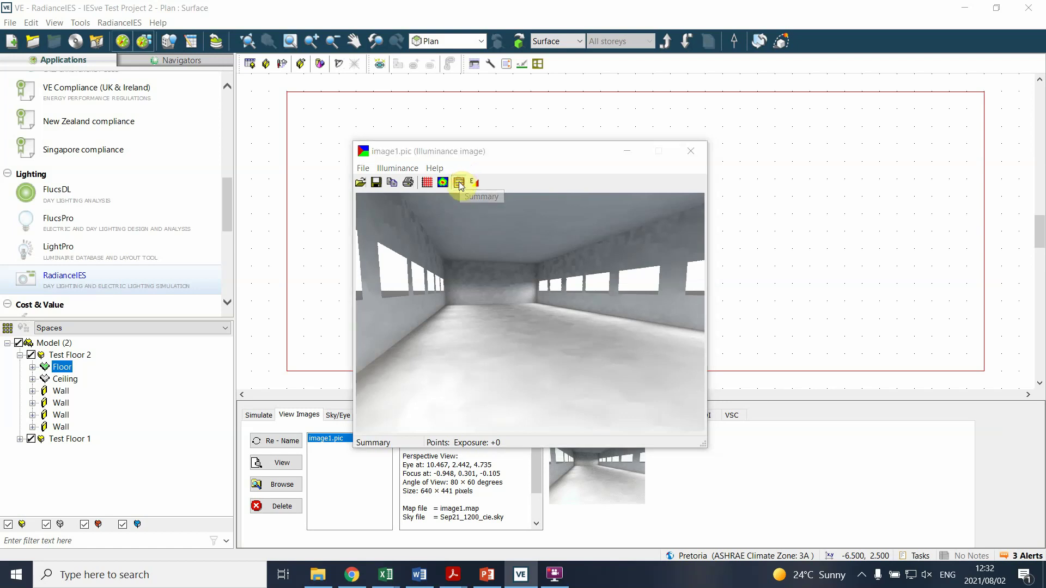
left_click_drag(526, 205, 735, 159)
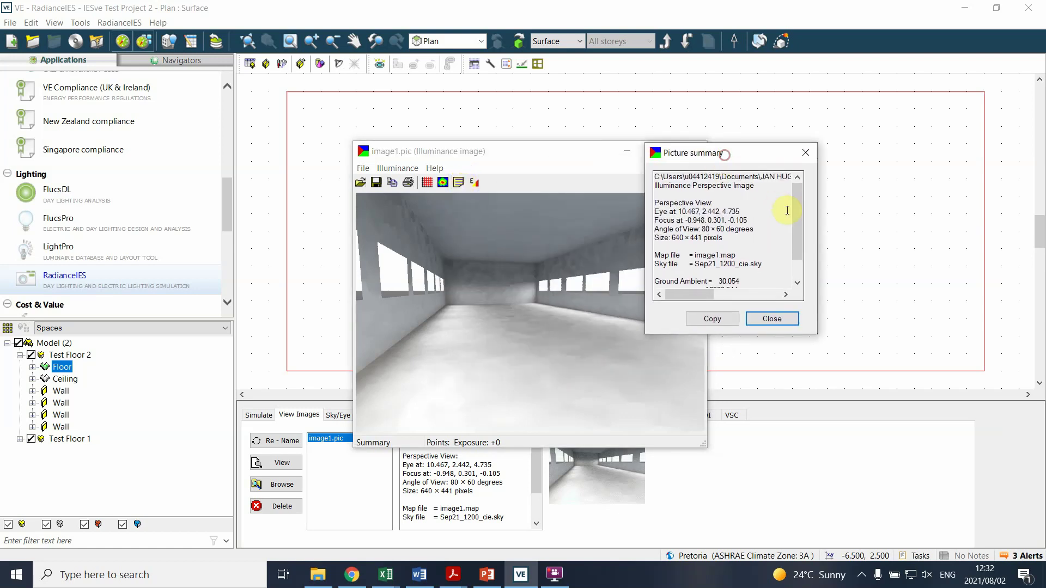
left_click_drag(799, 213, 783, 201)
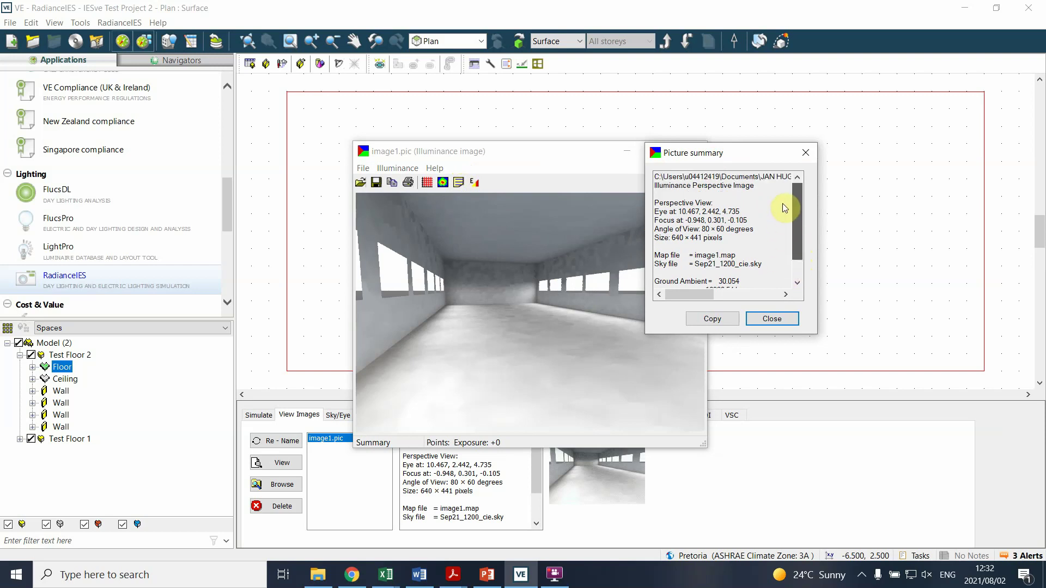
left_click(762, 320)
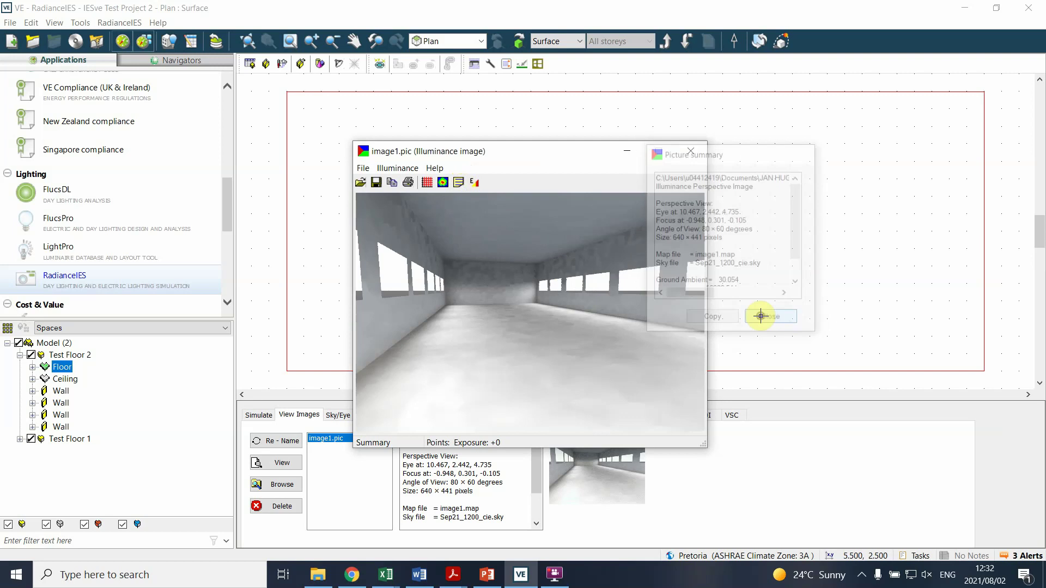
Generate a False colour lux contour image with scale 1000, 10 divisions, Spectral palette and visible scale, and close it after viewing.
left_click(444, 182)
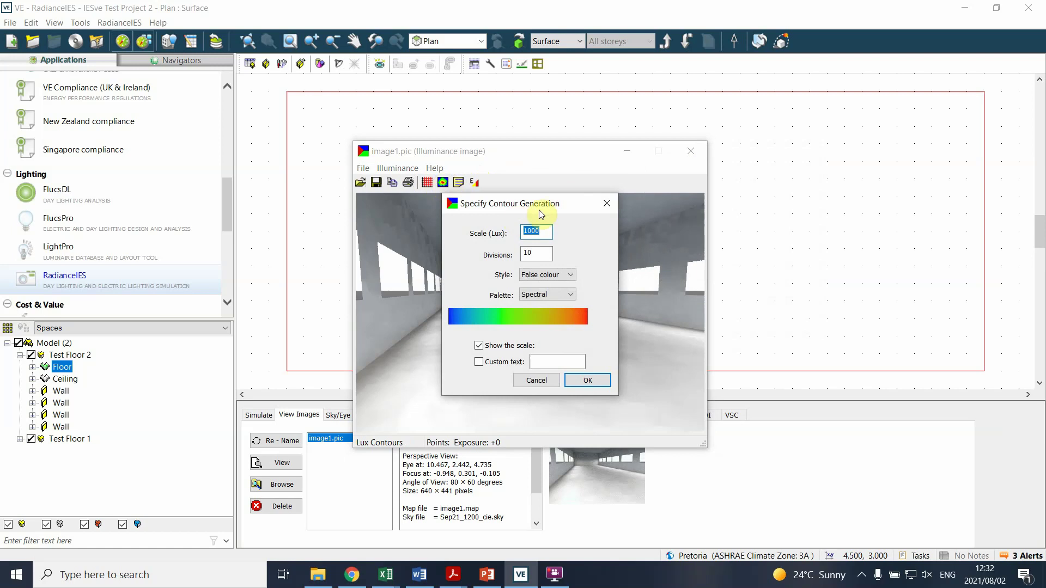
left_click_drag(544, 207, 816, 156)
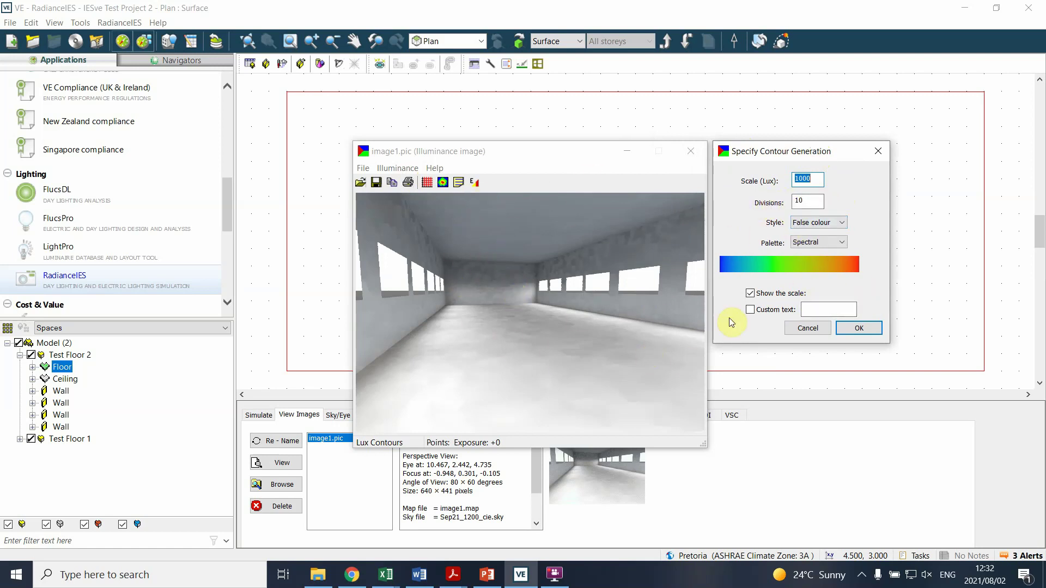
left_click(859, 329)
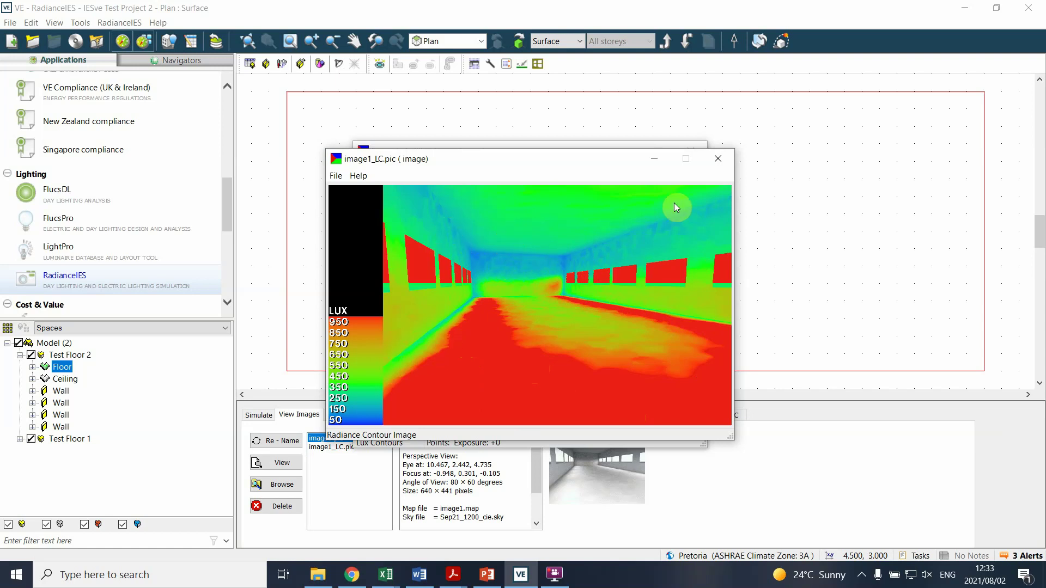
left_click_drag(609, 166, 724, 100)
left_click(823, 100)
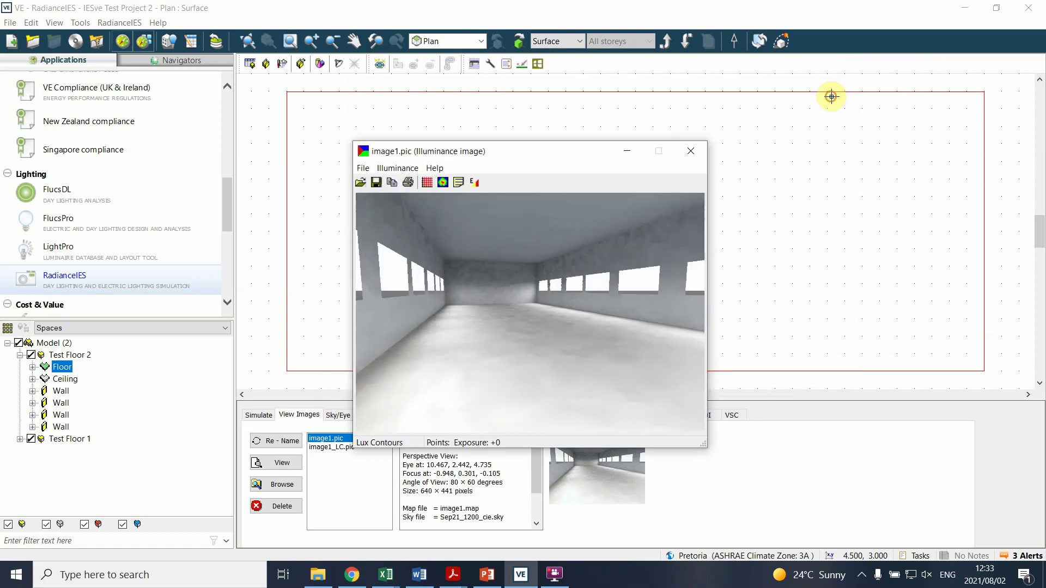
Mark spot lux values at points across the walls, ceiling and floor of the illuminance image.
left_click(466, 276)
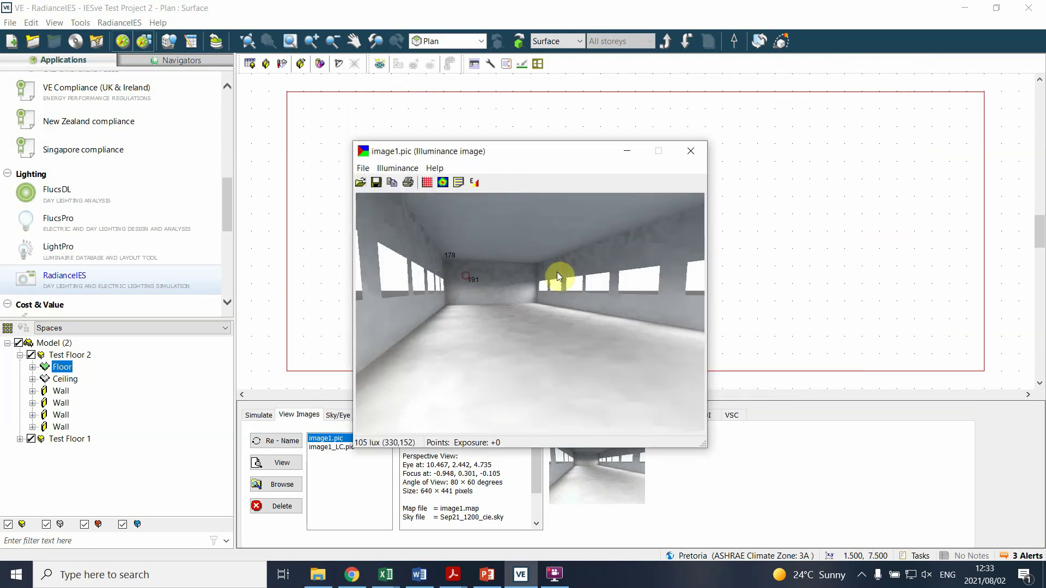
left_click(569, 266)
left_click(609, 247)
left_click(594, 234)
left_click(487, 251)
left_click(479, 272)
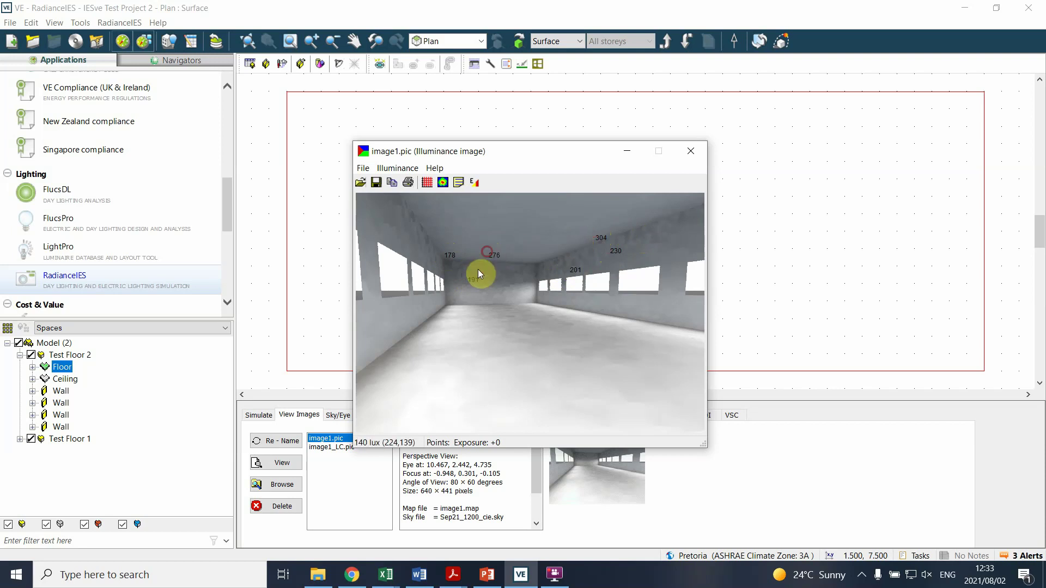
left_click(506, 273)
left_click(520, 297)
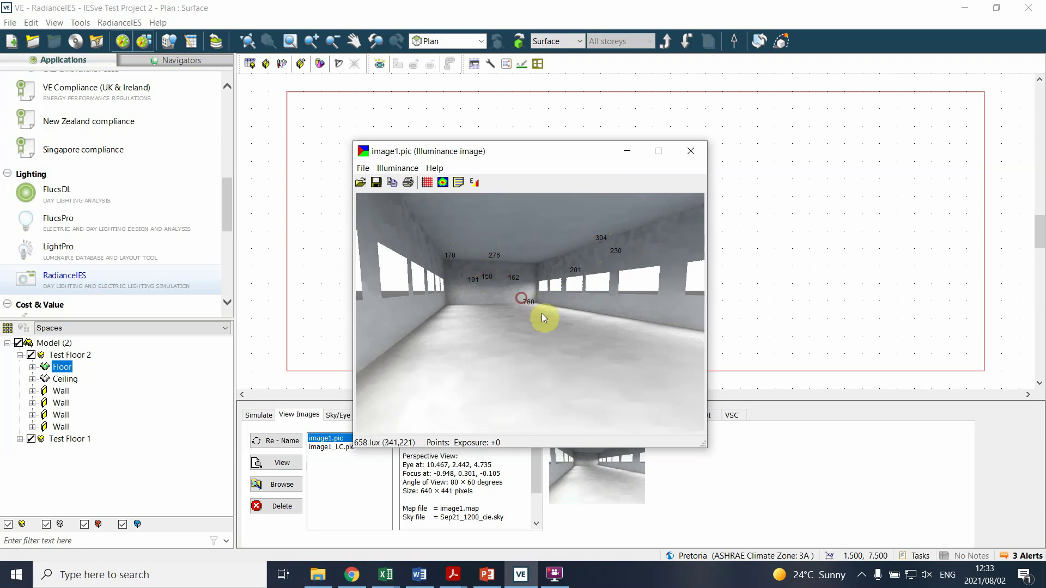
left_click(603, 311)
left_click(619, 326)
left_click(658, 331)
left_click(624, 374)
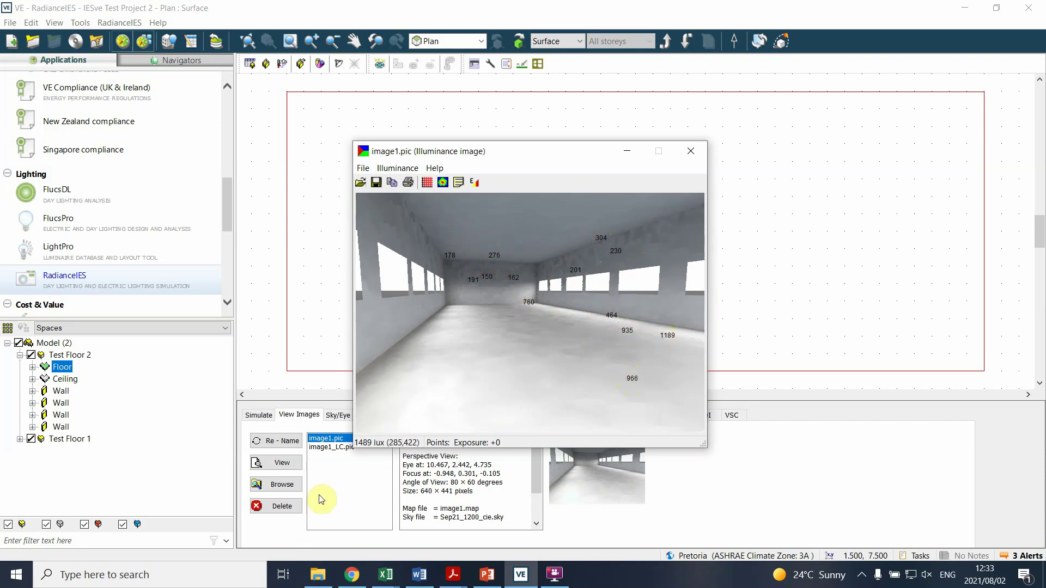
left_click(419, 421)
left_click(425, 366)
left_click(455, 332)
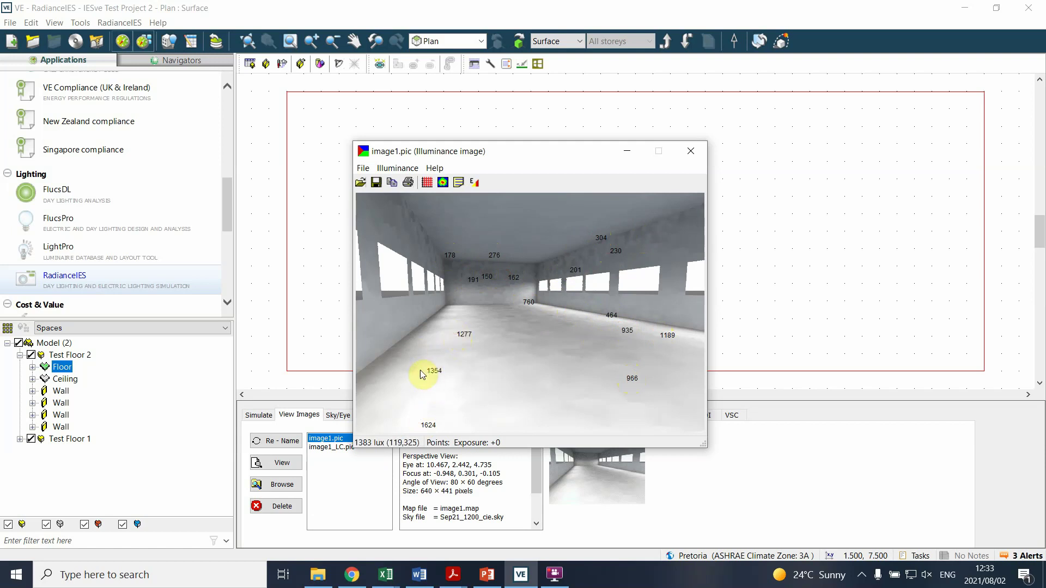
left_click(402, 372)
left_click(441, 311)
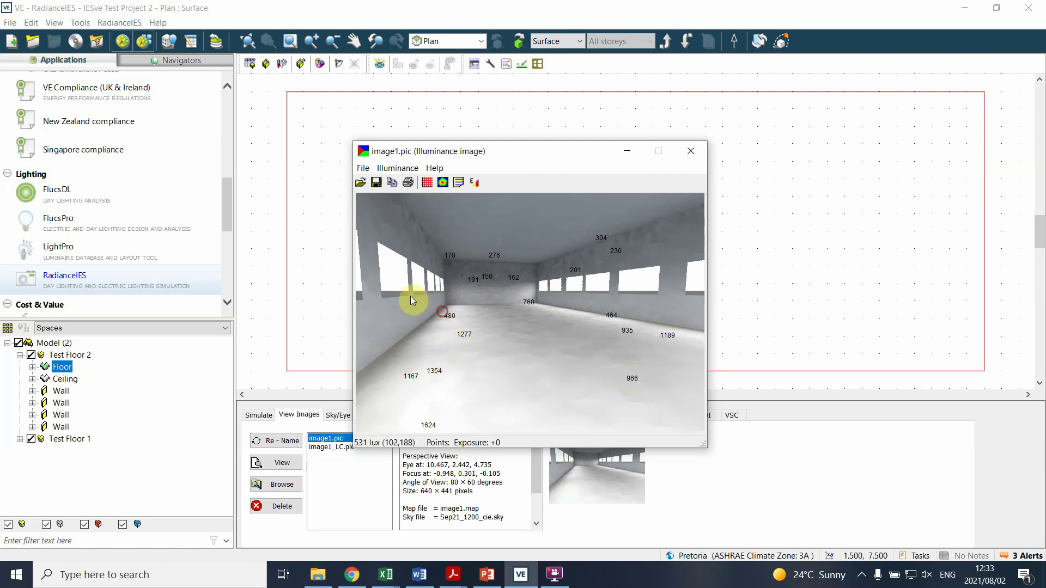
Try to apply an illuminance grid to the perspective image.
left_click(427, 184)
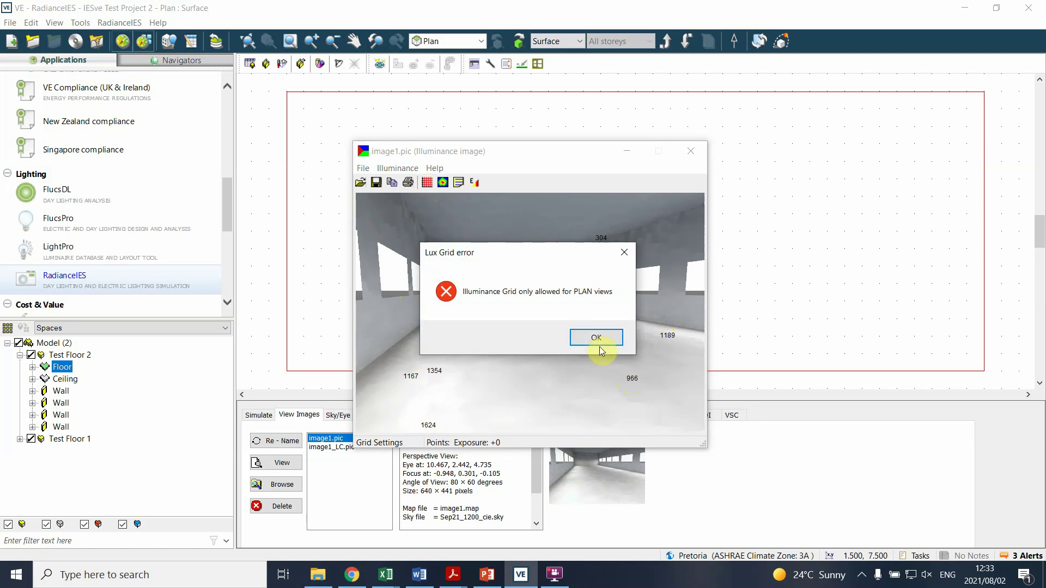
left_click_drag(569, 256, 879, 157)
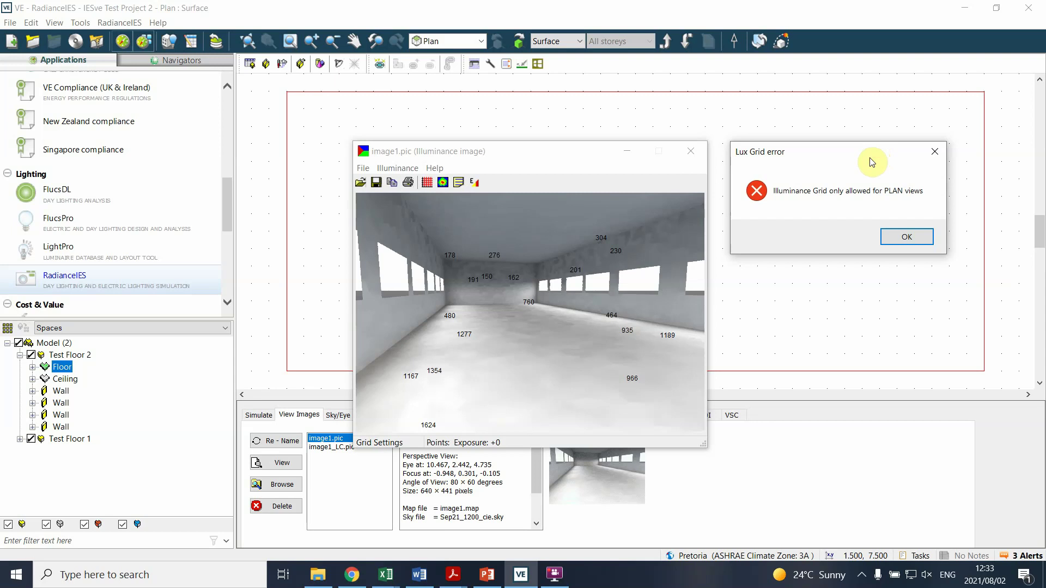
left_click(882, 237)
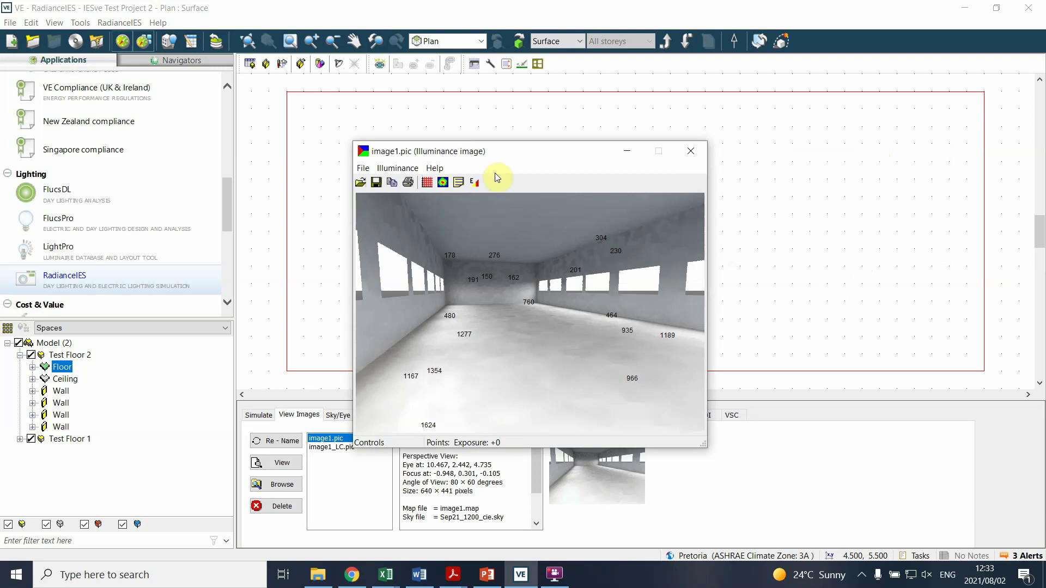
Switch the units of the illuminance image's point values to Daylight Factor (SC).
left_click(404, 172)
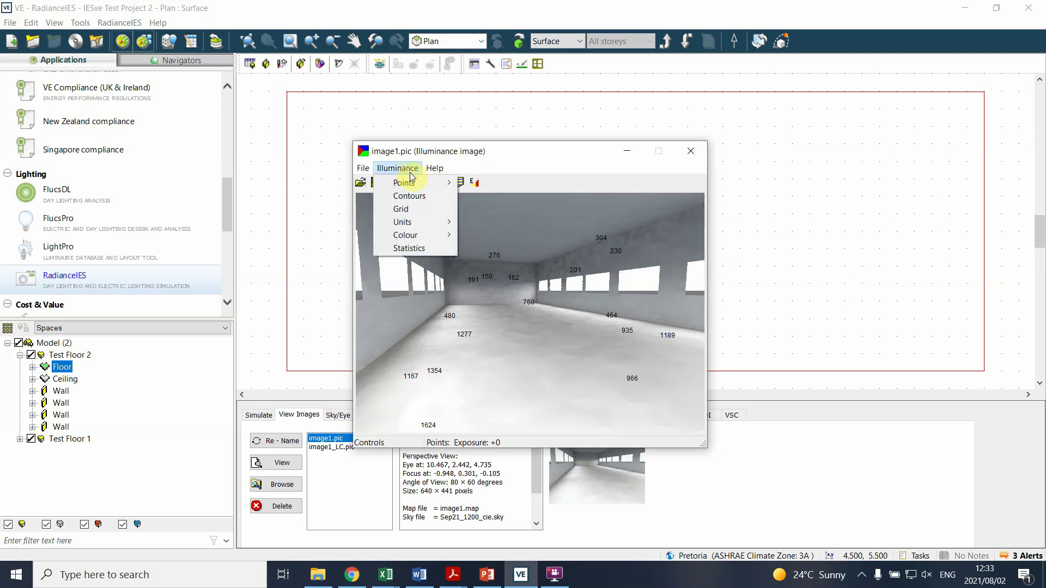
mouse_move(432, 223)
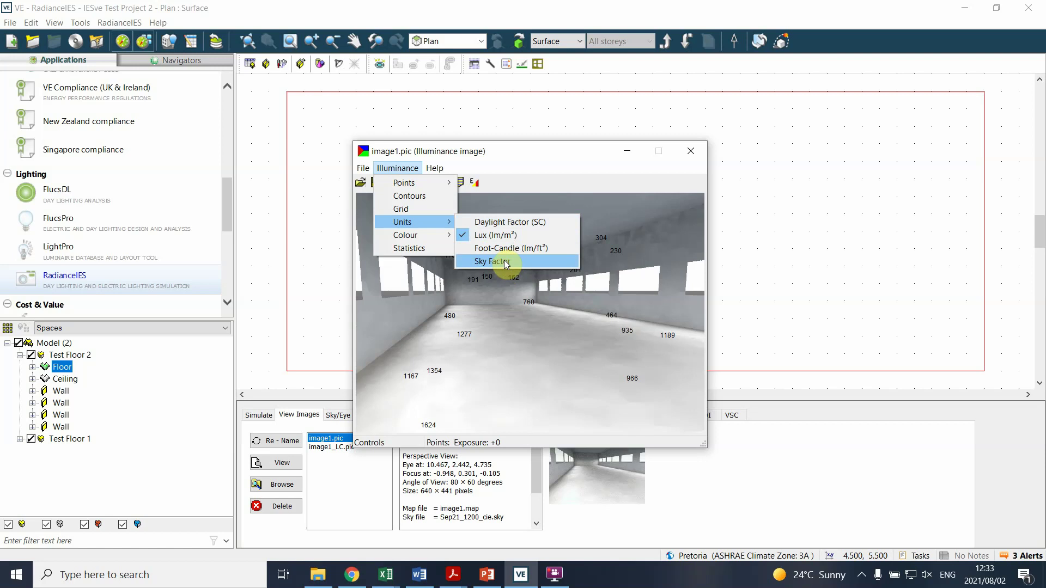
left_click(512, 223)
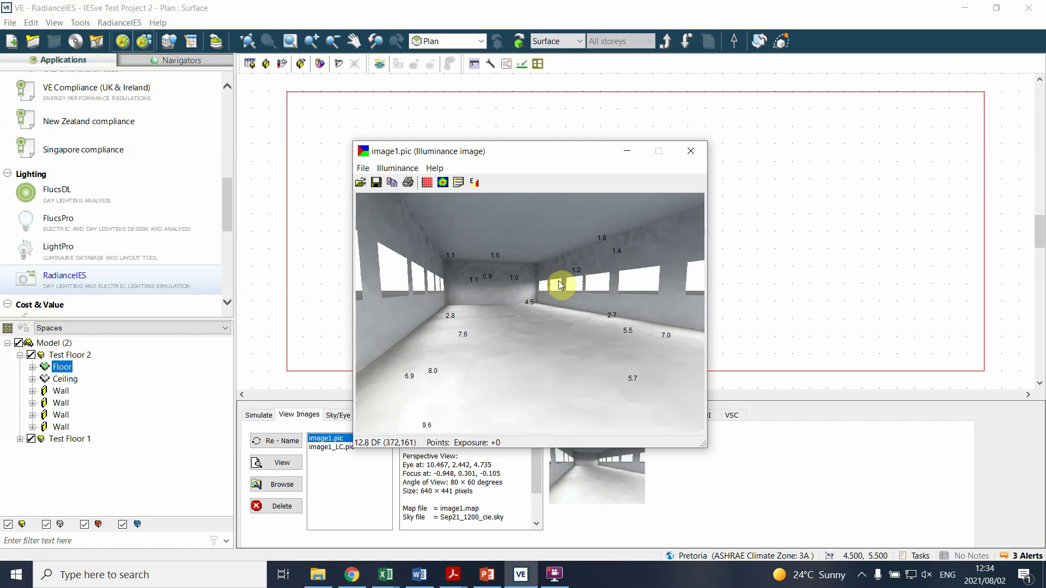
Generate a False colour daylight factor contour image with scale 10, 5 divisions and Spectral palette, and close both images after viewing.
left_click(442, 182)
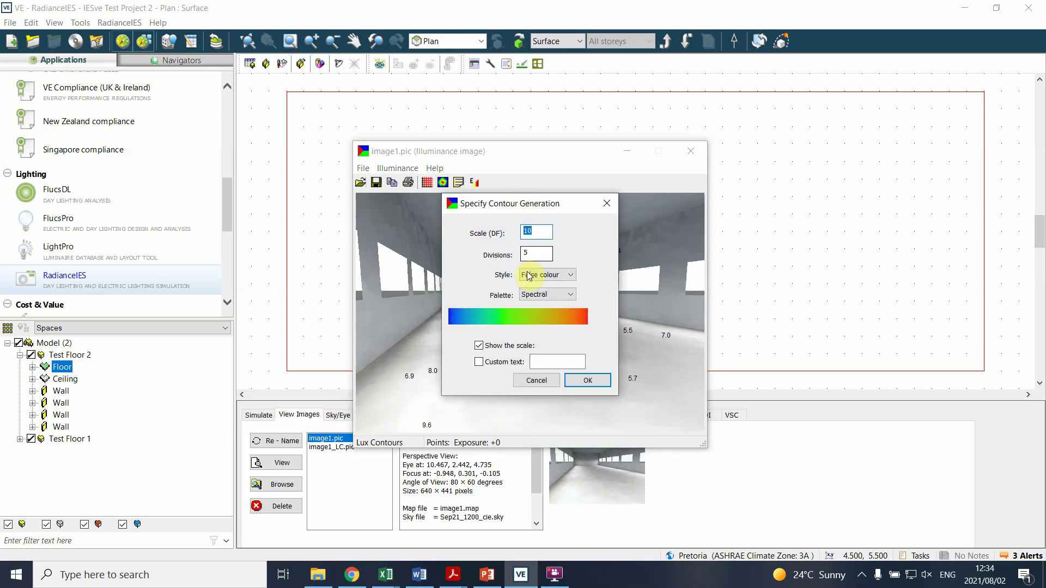
left_click(586, 374)
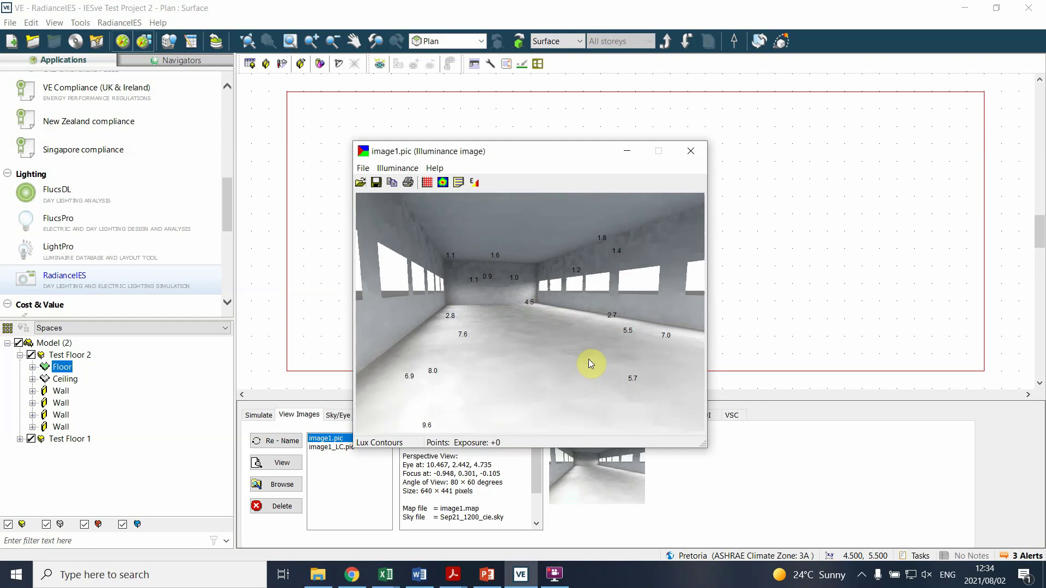
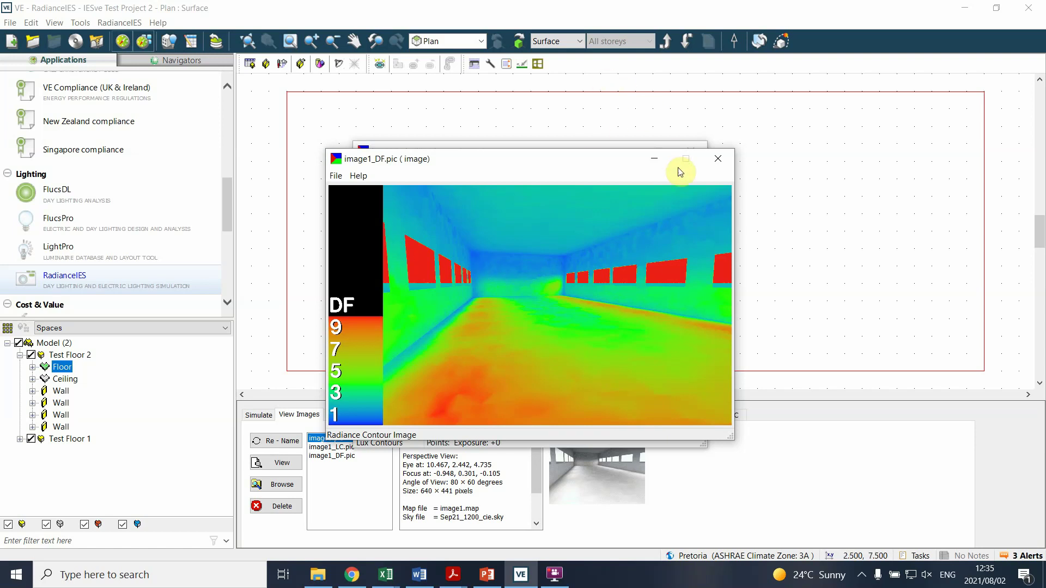
left_click(714, 157)
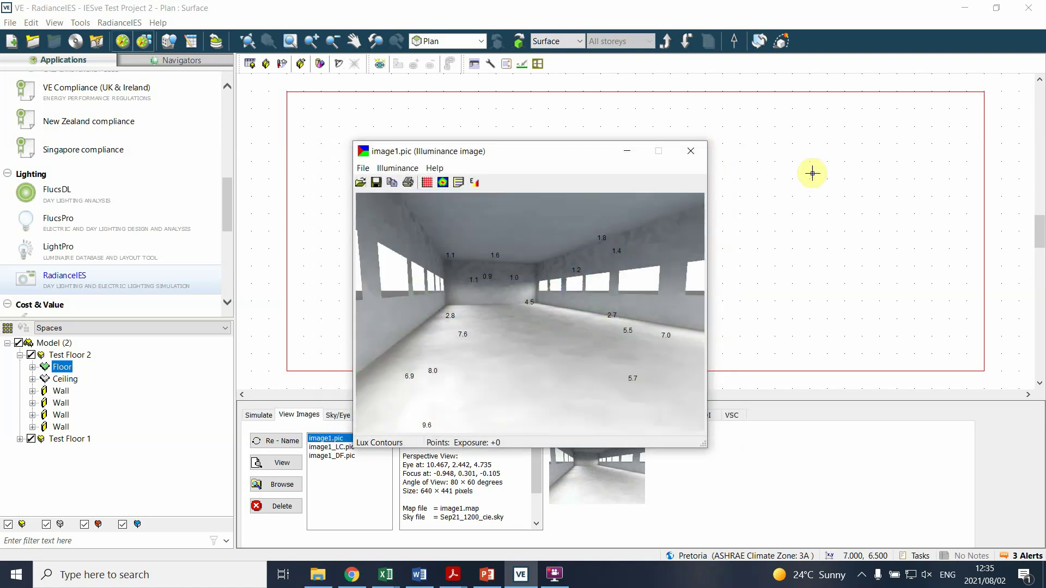
left_click(706, 154)
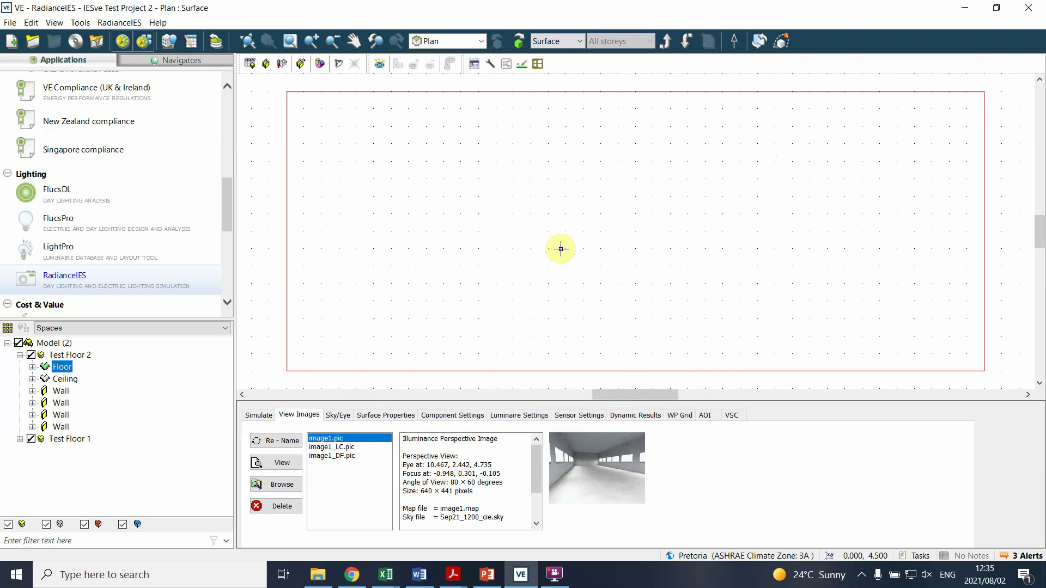